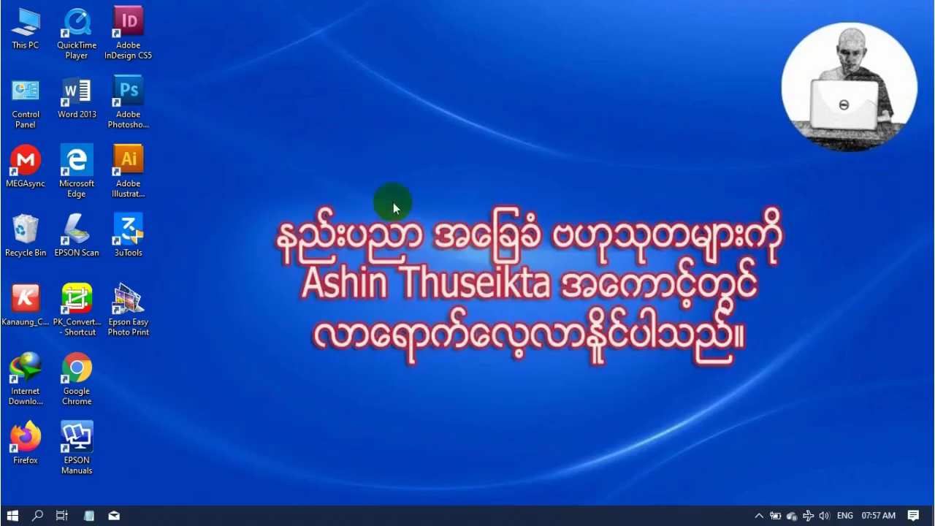
Step: Launch Adobe Illustrator CS5 from its desktop shortcut and let it fix the registry problem
{"action": "left_click", "coordinate": [130, 159]}
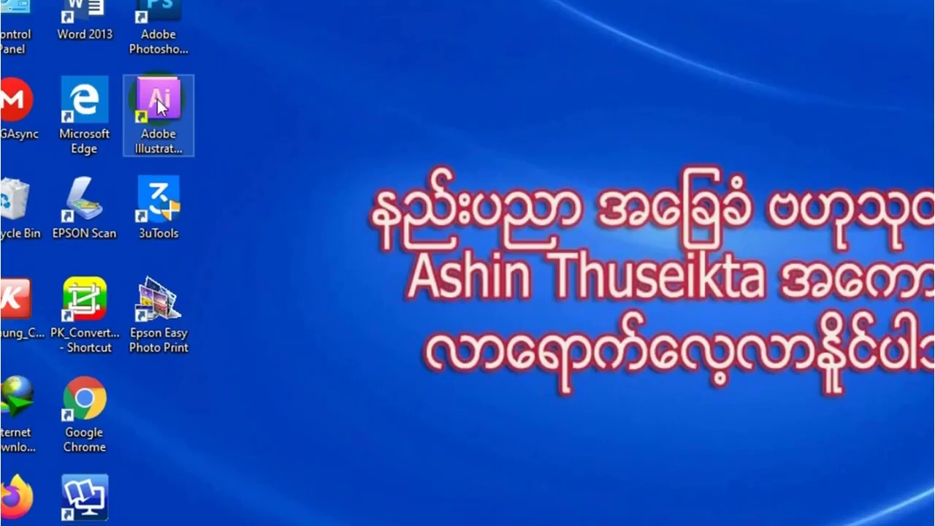
{"action": "right_click", "coordinate": [160, 100]}
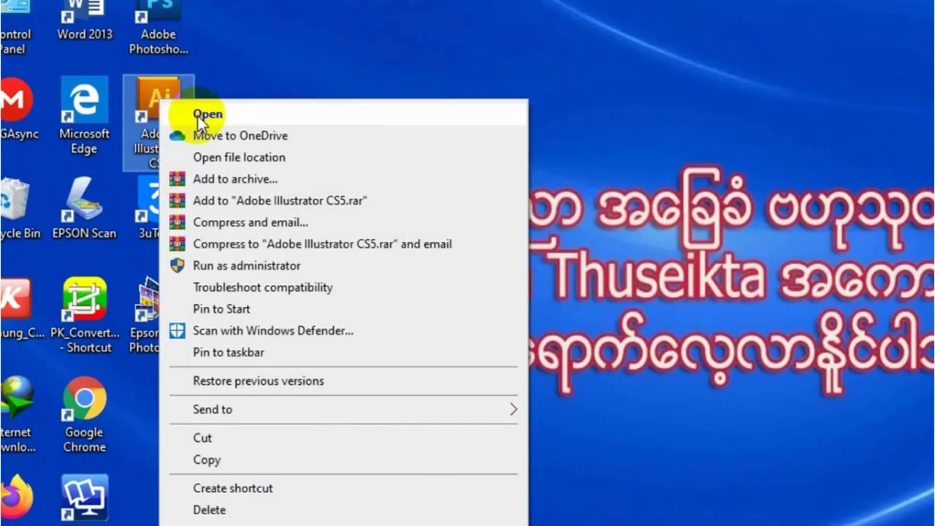
{"action": "left_click", "coordinate": [209, 75]}
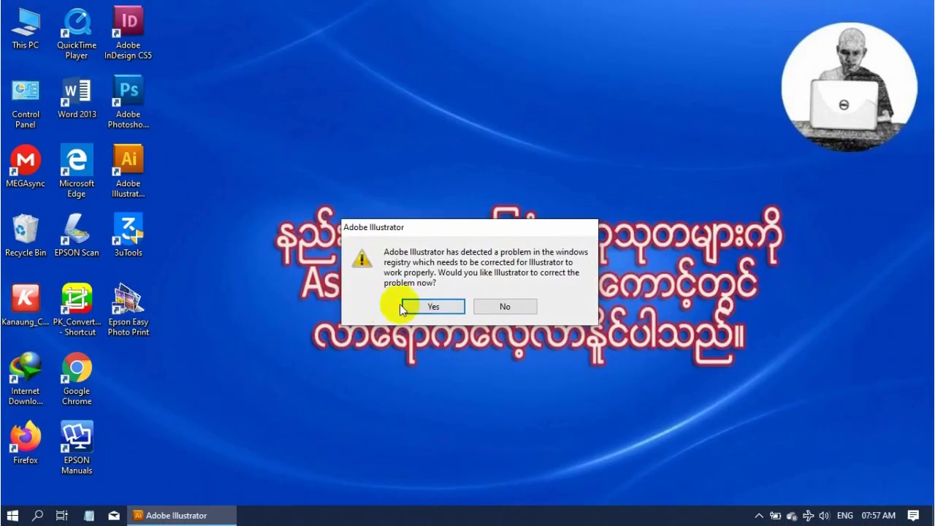
{"action": "left_click", "coordinate": [427, 307]}
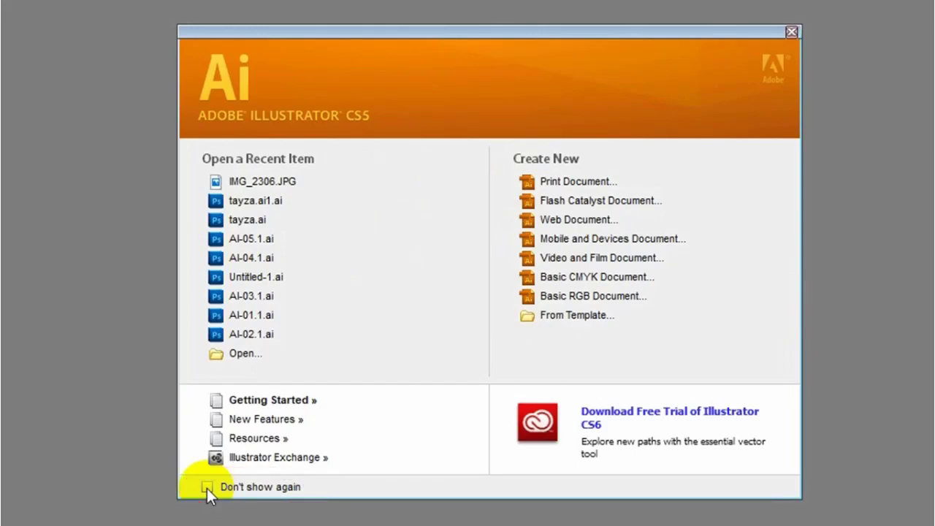
{"action": "left_click", "coordinate": [207, 488]}
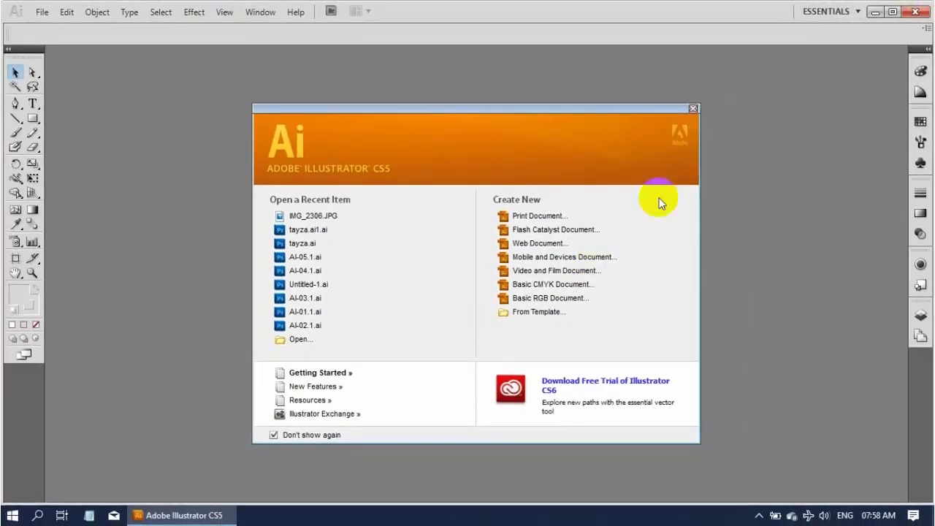
{"action": "left_click", "coordinate": [693, 110]}
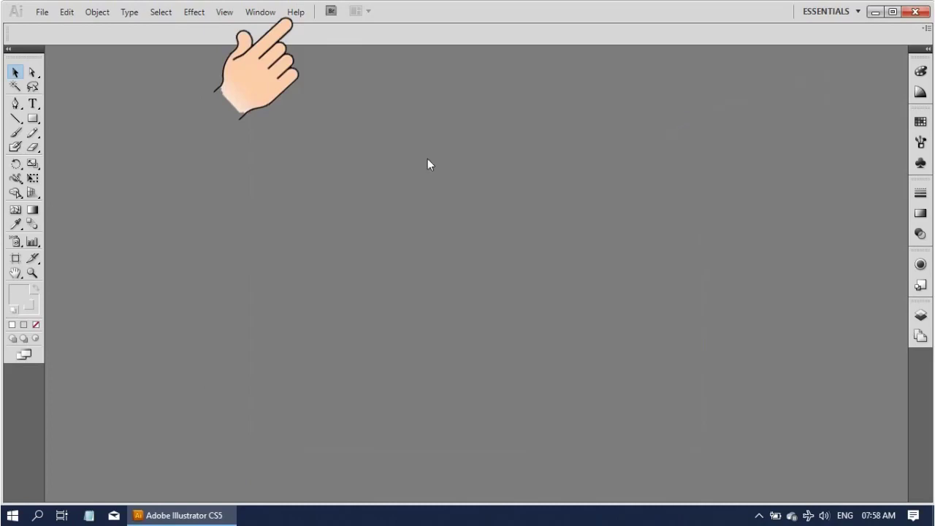
{"action": "left_click", "coordinate": [296, 13]}
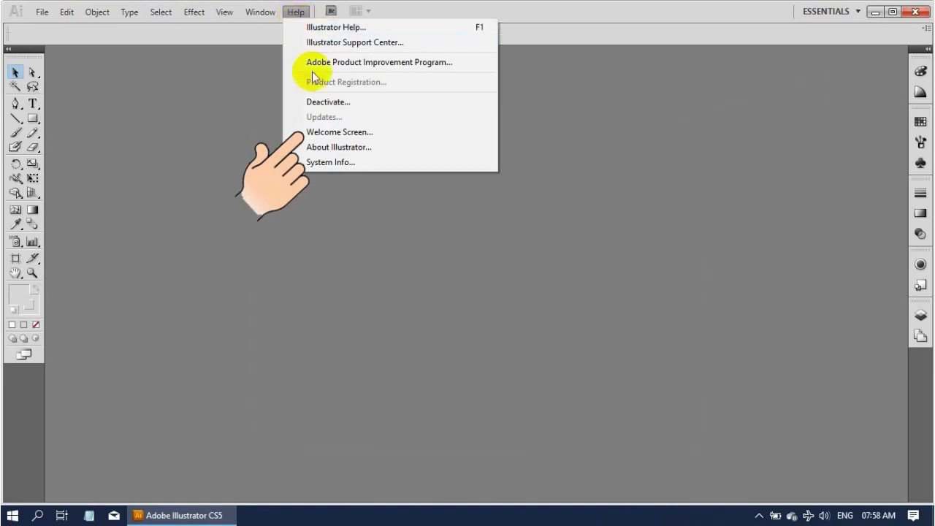
{"action": "left_click", "coordinate": [335, 132]}
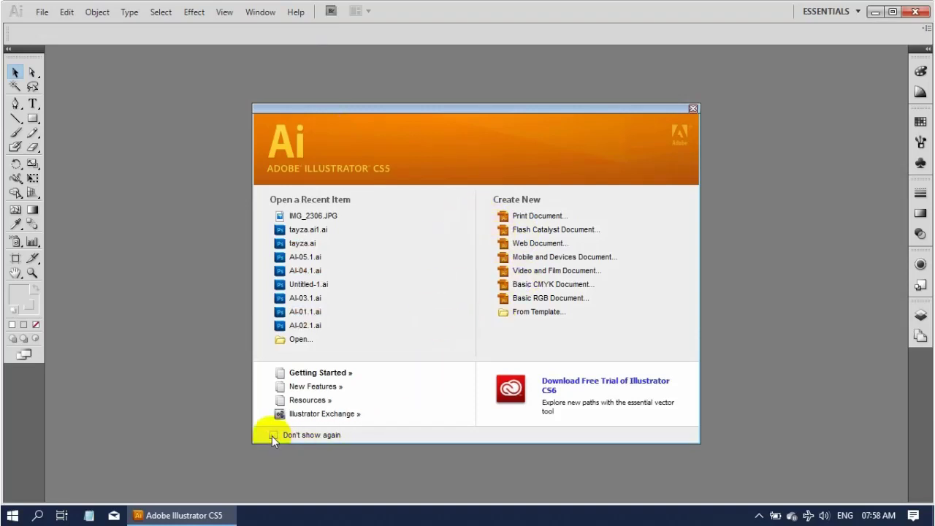
Step: Start a new print document from the Welcome Screen and name it WTYT
{"action": "left_click", "coordinate": [531, 217]}
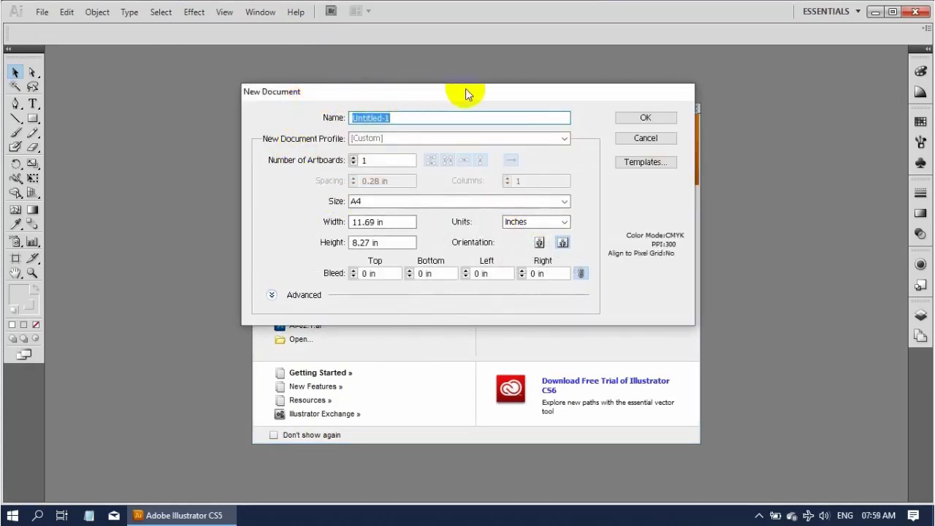
{"action": "left_click_drag", "start_coordinate": [465, 89], "coordinate": [261, 118]}
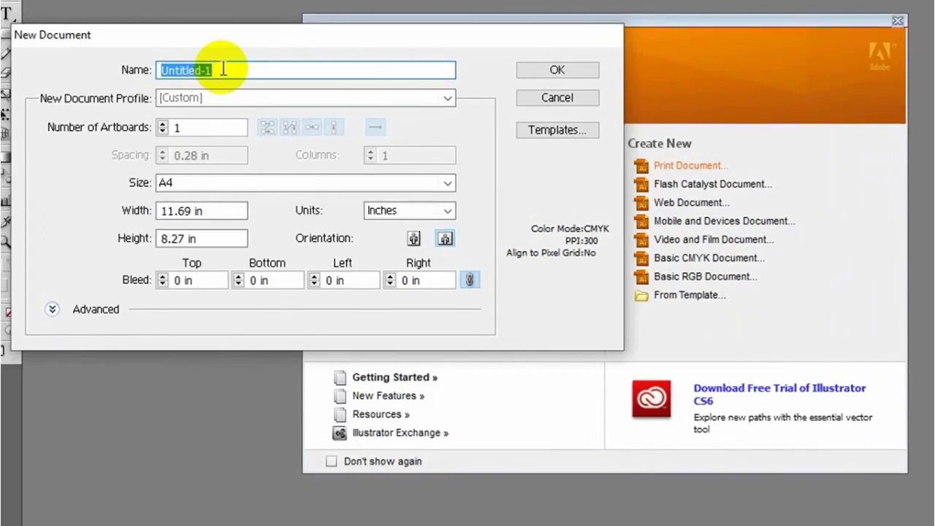
{"action": "left_click", "coordinate": [224, 69]}
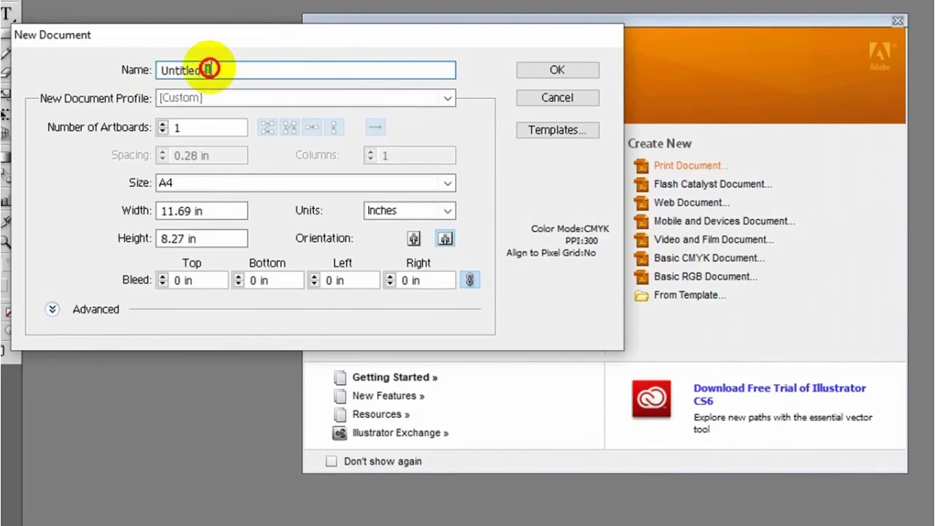
{"action": "left_click_drag", "start_coordinate": [224, 70], "coordinate": [153, 70]}
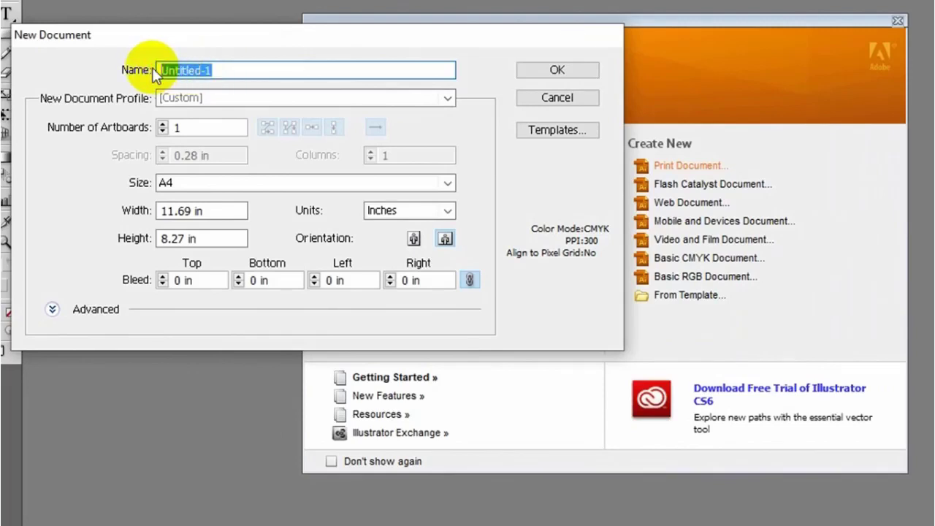
{"action": "type", "text": "WTY"}
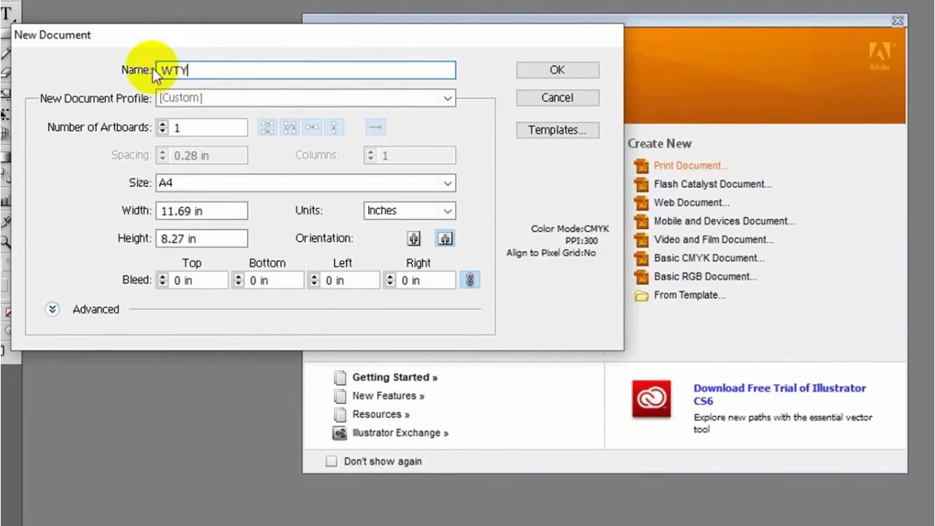
{"action": "type", "text": "T"}
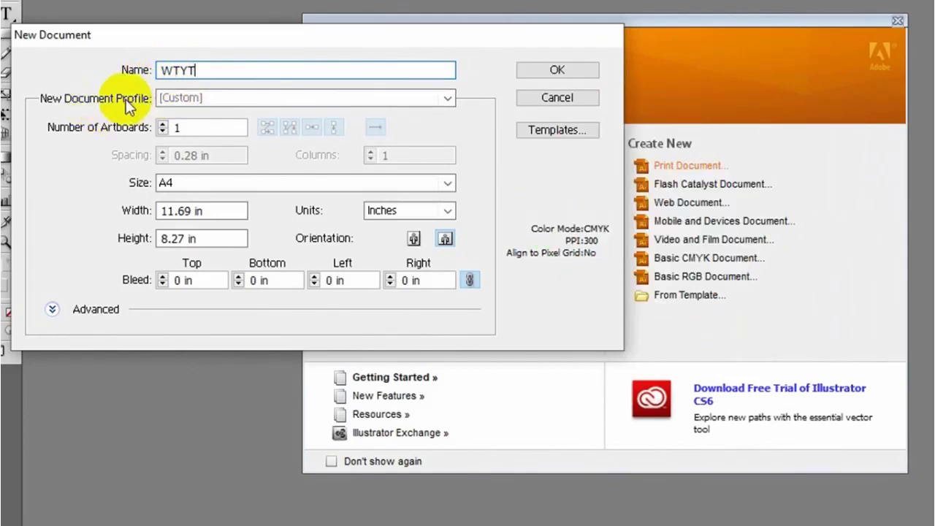
{"action": "left_click", "coordinate": [450, 98]}
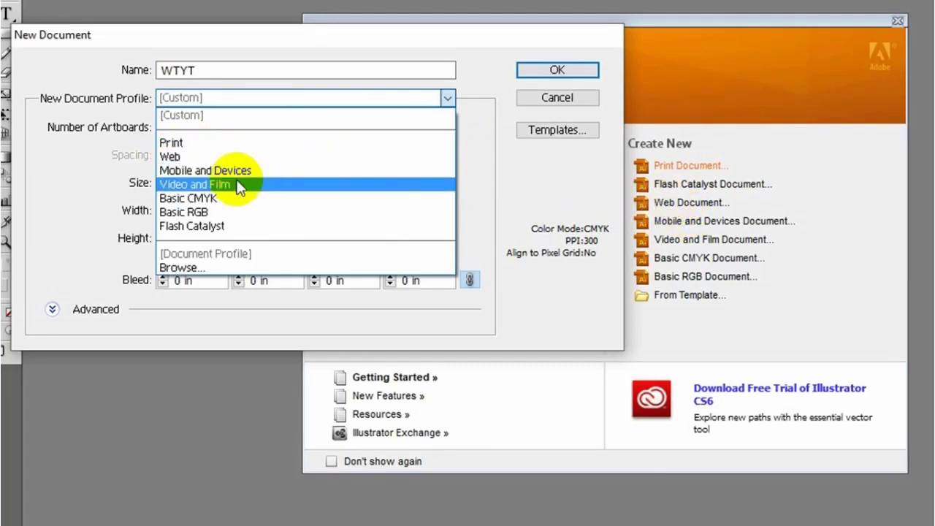
Step: Set the WTYT document to the Print profile, A4 size, inches and landscape orientation
{"action": "key", "text": "Escape"}
{"action": "key", "text": "m"}
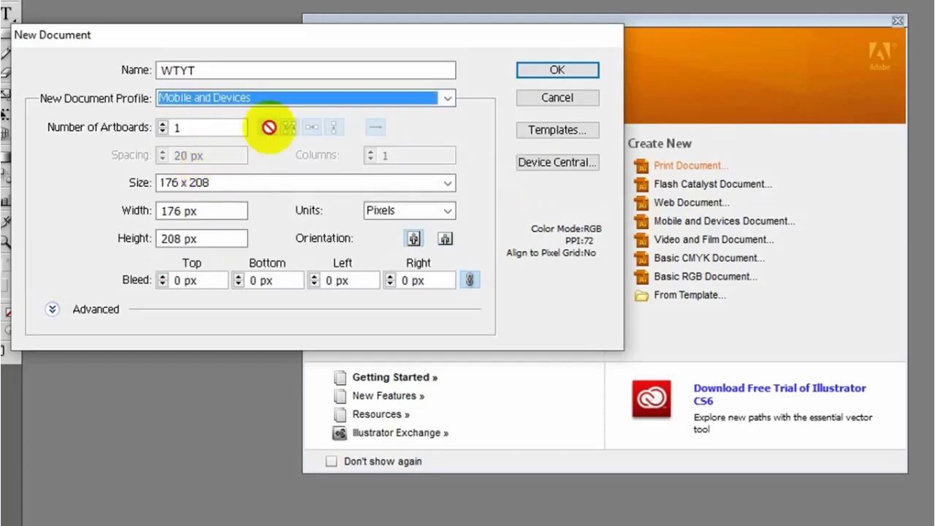
{"action": "left_click", "coordinate": [443, 103]}
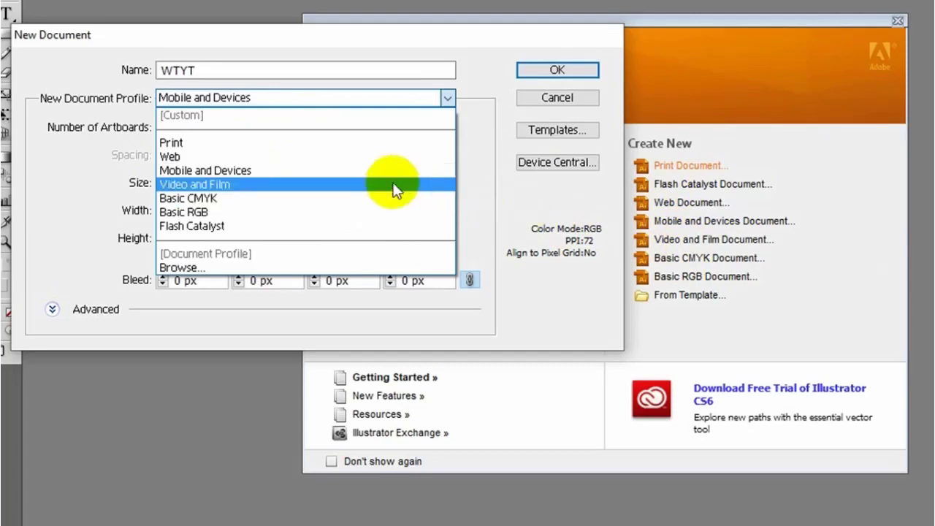
{"action": "left_click", "coordinate": [235, 142]}
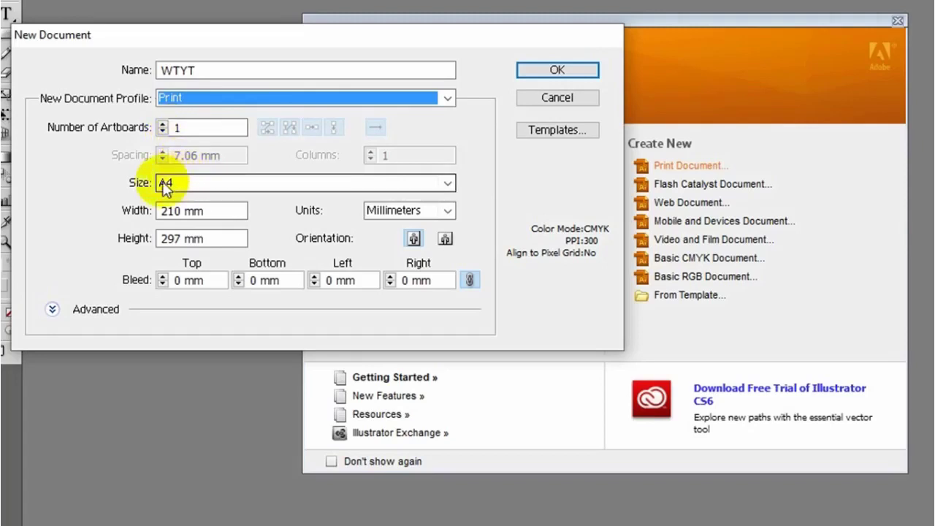
{"action": "left_click", "coordinate": [445, 183]}
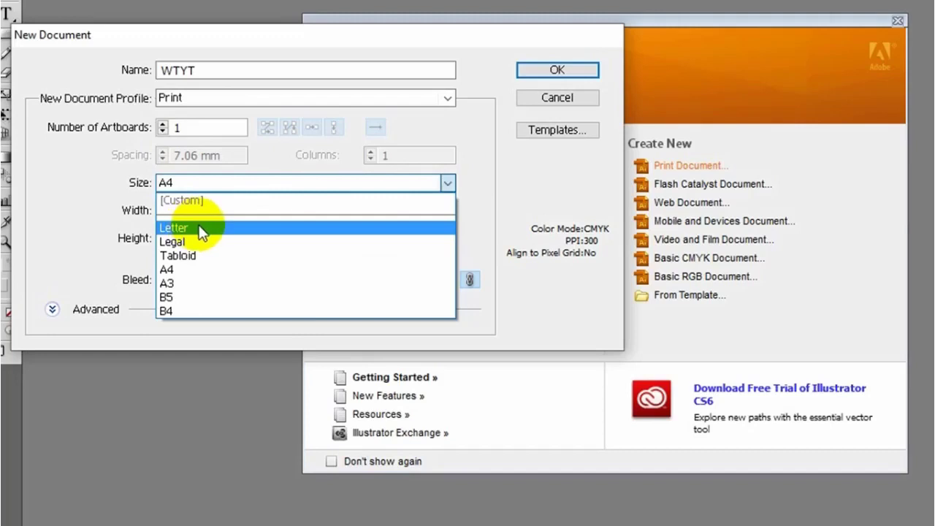
{"action": "left_click", "coordinate": [186, 275]}
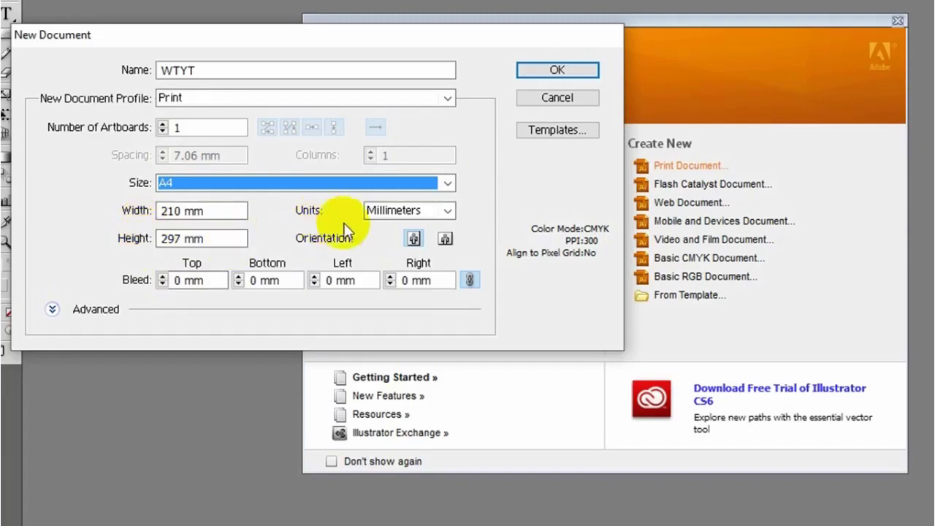
{"action": "left_click", "coordinate": [447, 212]}
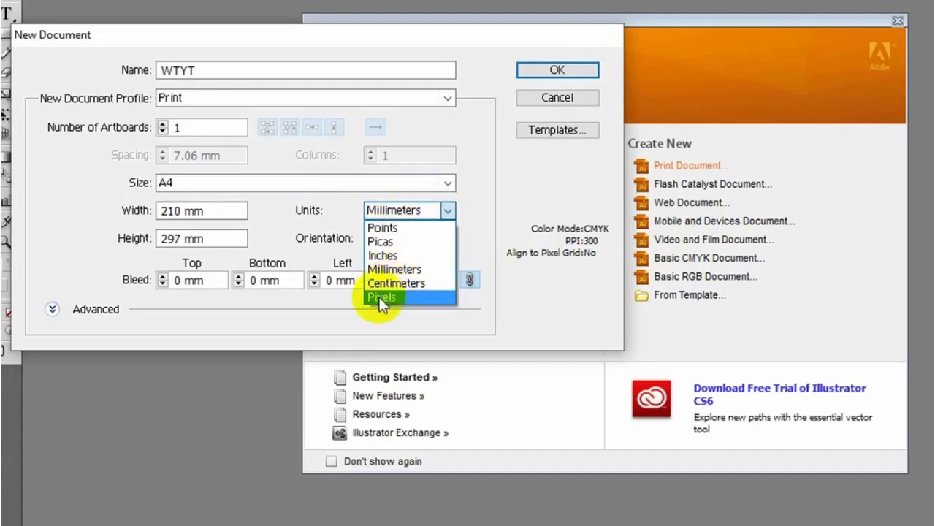
{"action": "left_click", "coordinate": [392, 255]}
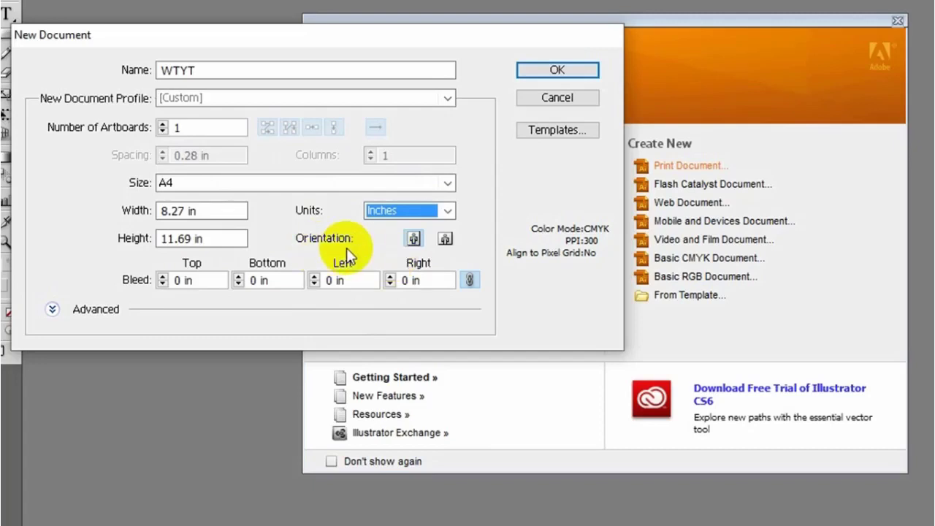
{"action": "left_click", "coordinate": [446, 241]}
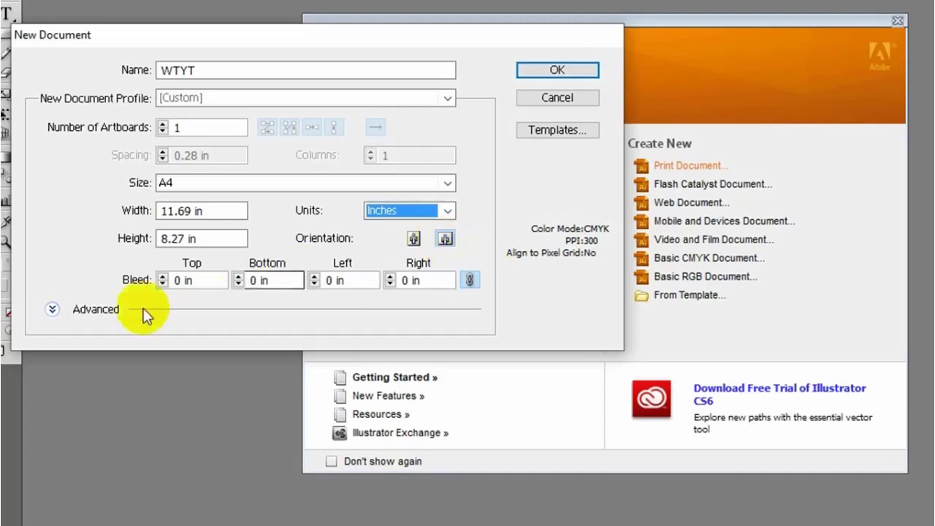
Step: Keep CMYK colour mode in the Advanced settings and create the blank WTYT document
{"action": "left_click", "coordinate": [52, 311]}
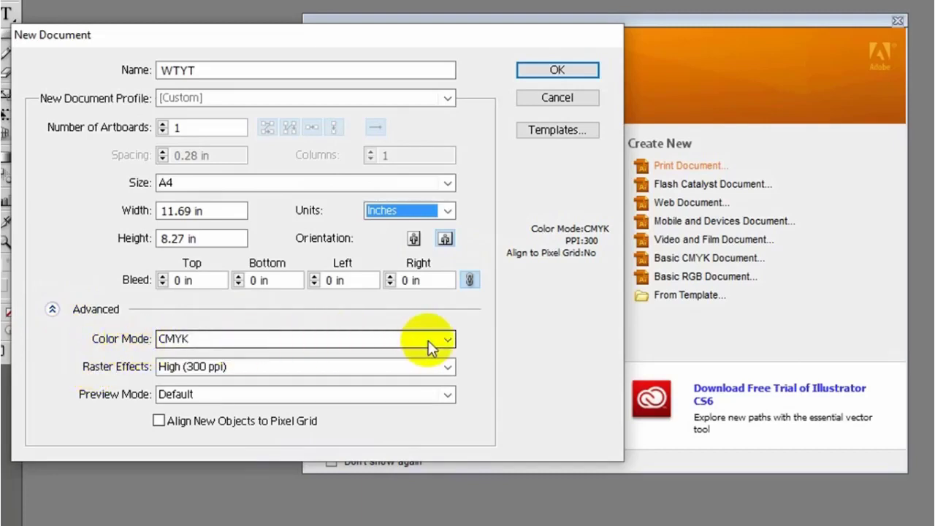
{"action": "left_click", "coordinate": [449, 339]}
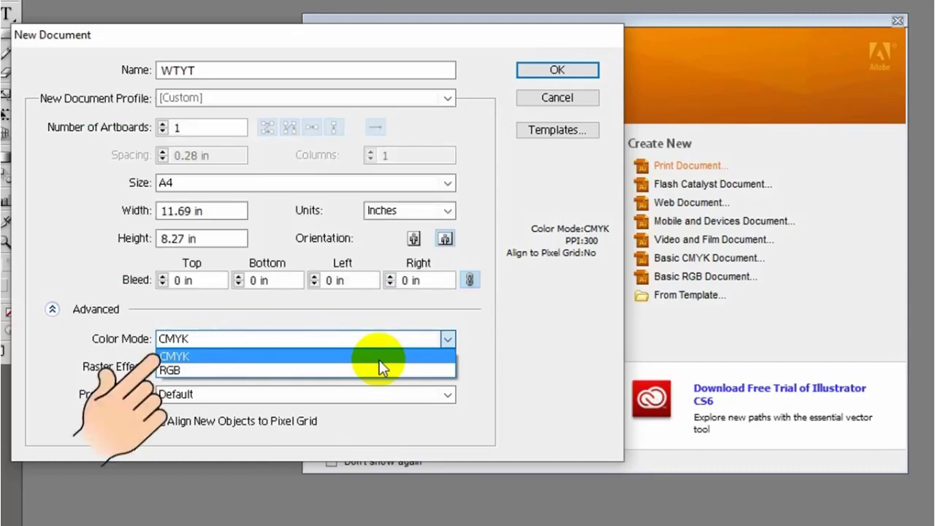
{"action": "left_click", "coordinate": [380, 356]}
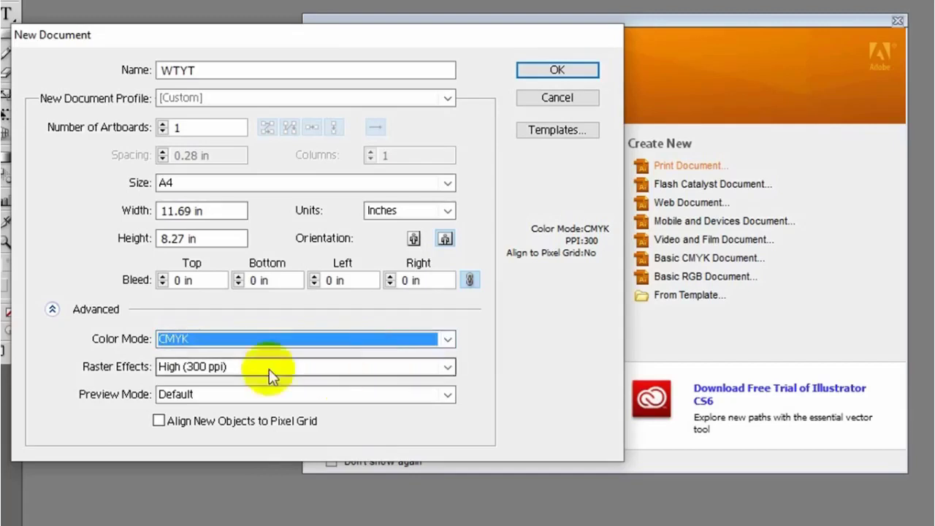
{"action": "left_click", "coordinate": [52, 310]}
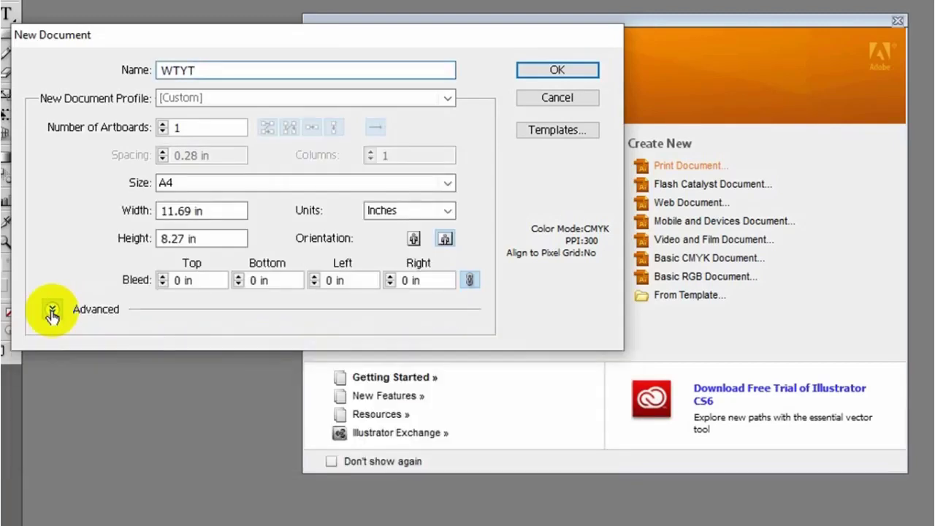
{"action": "left_click", "coordinate": [557, 72]}
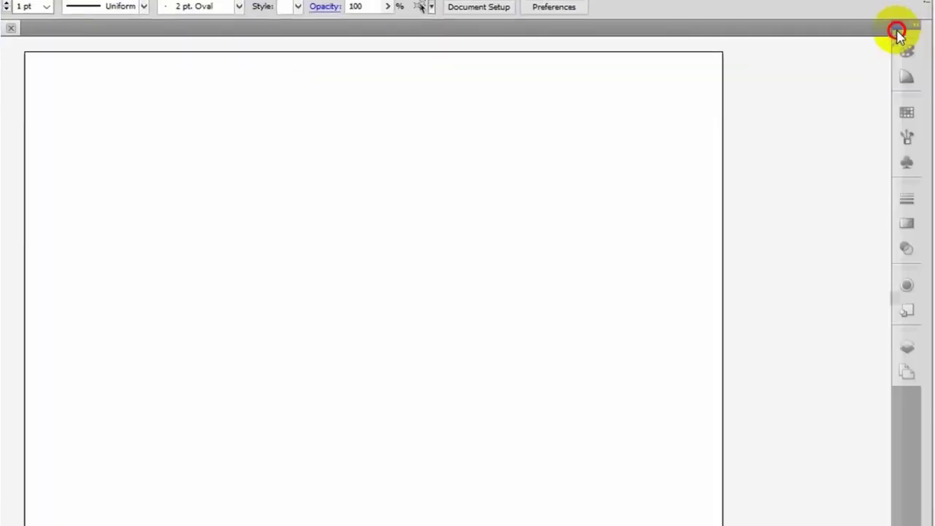
Step: Float the panel column, split off the Color and Swatches group, and dock the floating group right
{"action": "left_click_drag", "start_coordinate": [916, 51], "coordinate": [674, 103]}
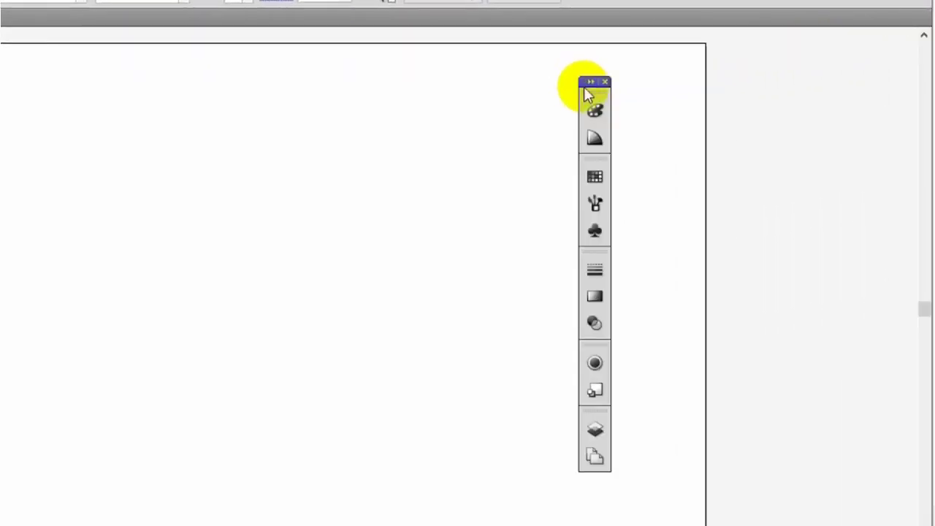
{"action": "left_click_drag", "start_coordinate": [589, 91], "coordinate": [414, 94]}
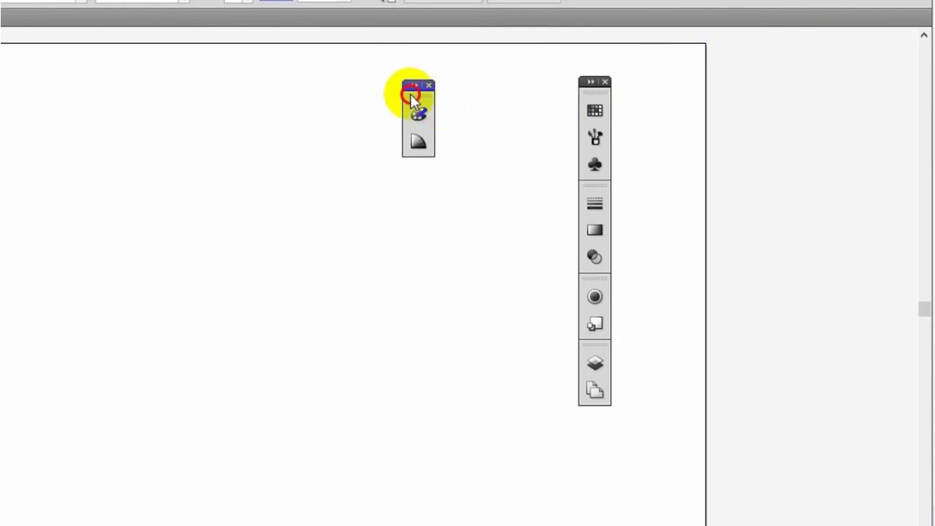
{"action": "mouse_move", "coordinate": [411, 93]}
{"action": "left_mouse_down"}
{"action": "mouse_move", "coordinate": [579, 93]}
{"action": "mouse_move", "coordinate": [919, 57]}
{"action": "left_mouse_up"}
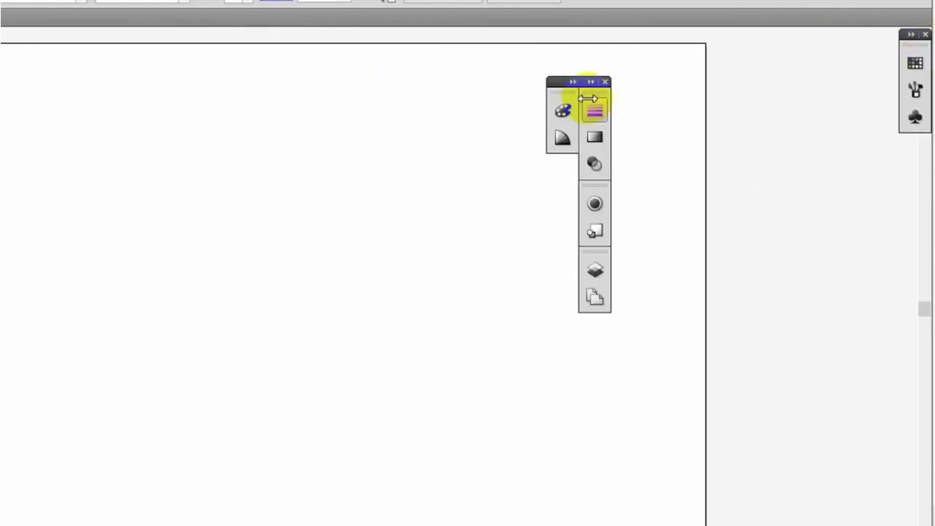
{"action": "left_click_drag", "start_coordinate": [583, 86], "coordinate": [930, 40]}
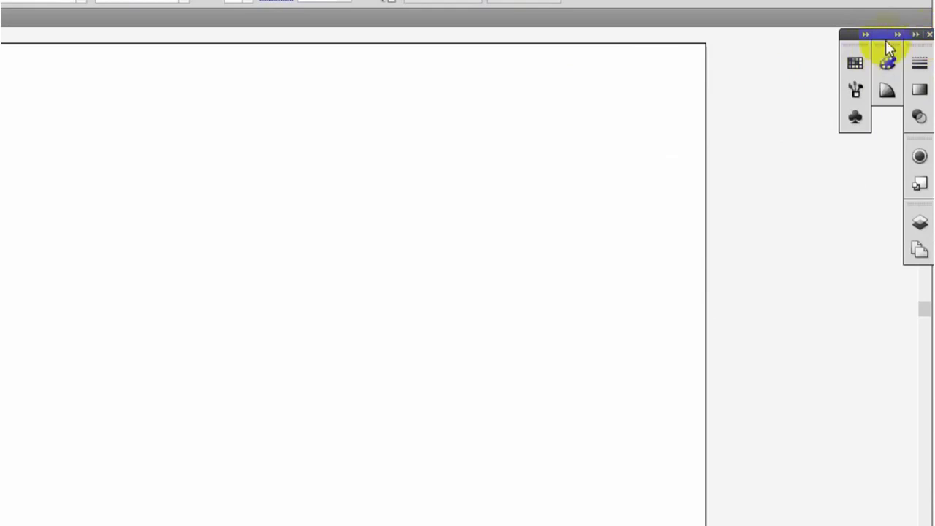
{"action": "mouse_move", "coordinate": [887, 38]}
{"action": "left_mouse_down"}
{"action": "mouse_move", "coordinate": [910, 57]}
{"action": "mouse_move", "coordinate": [891, 38]}
{"action": "mouse_move", "coordinate": [919, 269]}
{"action": "left_mouse_up"}
Step: Merge the swatches/brushes/symbols and stroke/gradient/transparency groups into one column docked at the right edge
{"action": "left_click_drag", "start_coordinate": [846, 40], "coordinate": [877, 247]}
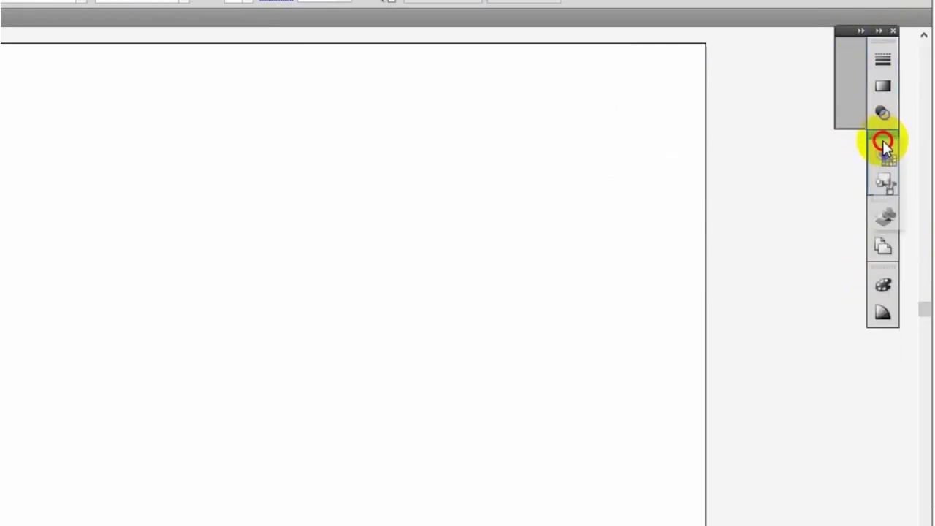
{"action": "left_click_drag", "start_coordinate": [877, 242], "coordinate": [881, 138]}
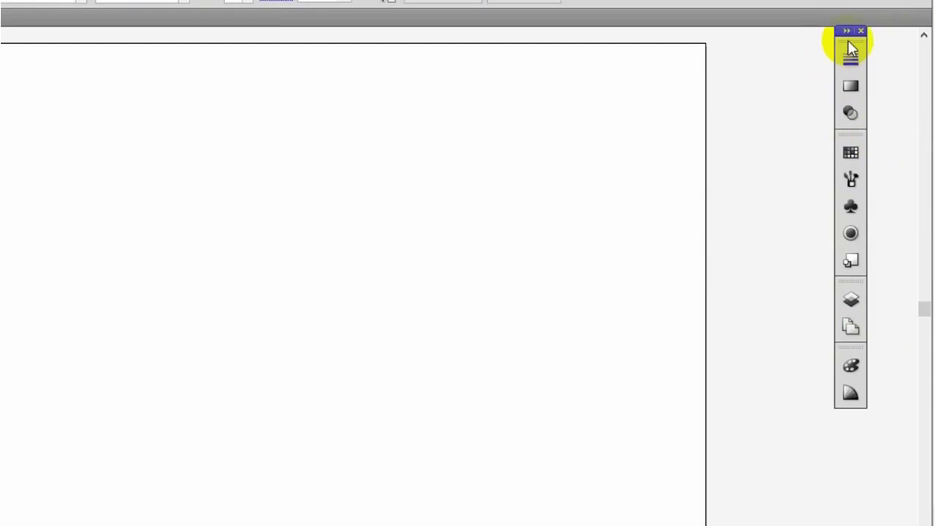
{"action": "mouse_move", "coordinate": [849, 41]}
{"action": "left_mouse_down"}
{"action": "mouse_move", "coordinate": [919, 48]}
{"action": "mouse_move", "coordinate": [847, 166]}
{"action": "left_mouse_up"}
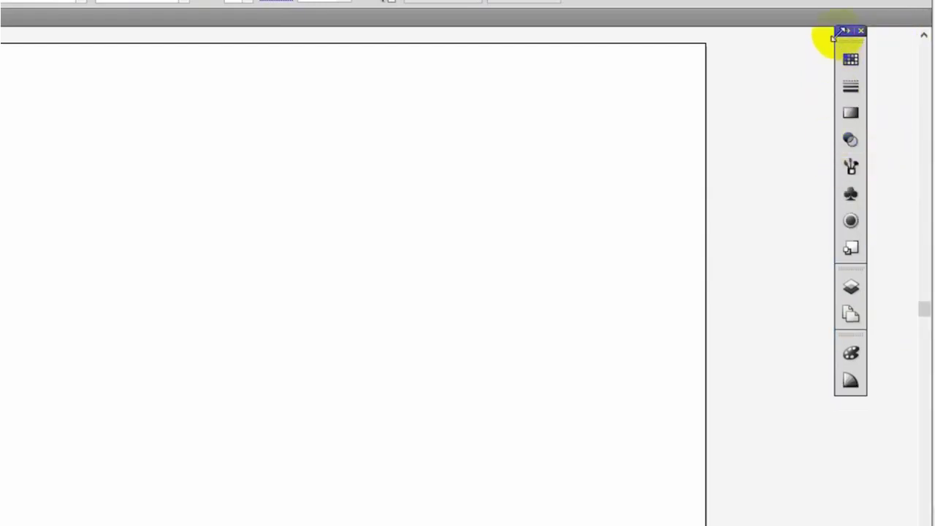
{"action": "left_click_drag", "start_coordinate": [841, 35], "coordinate": [905, 36]}
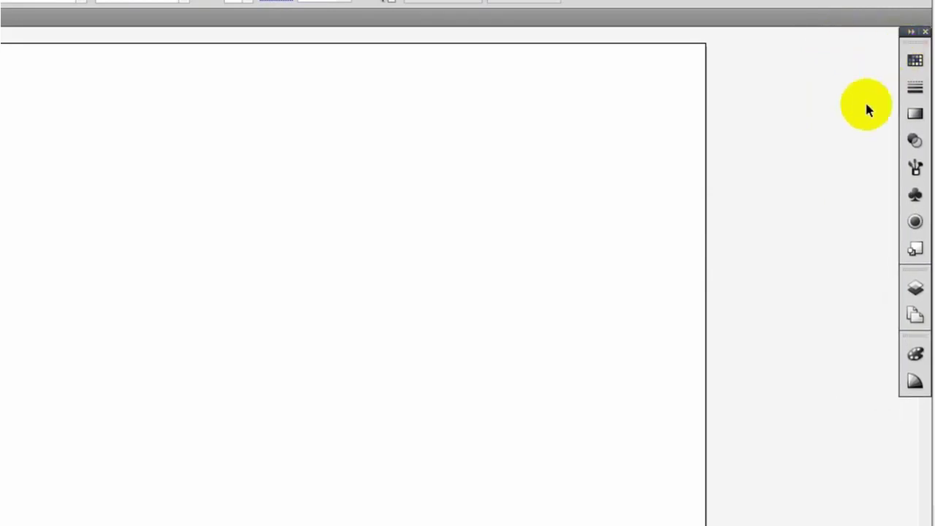
{"action": "left_click", "coordinate": [911, 34]}
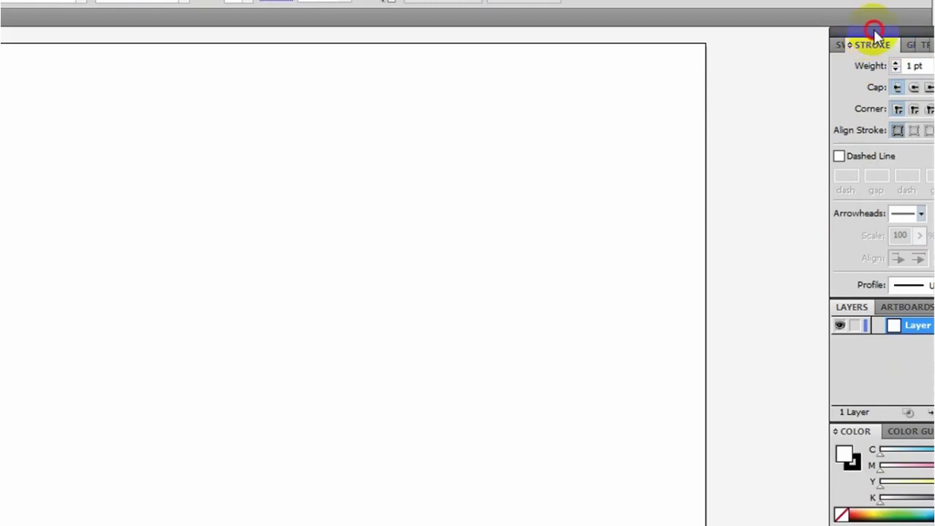
{"action": "left_click_drag", "start_coordinate": [870, 32], "coordinate": [782, 36]}
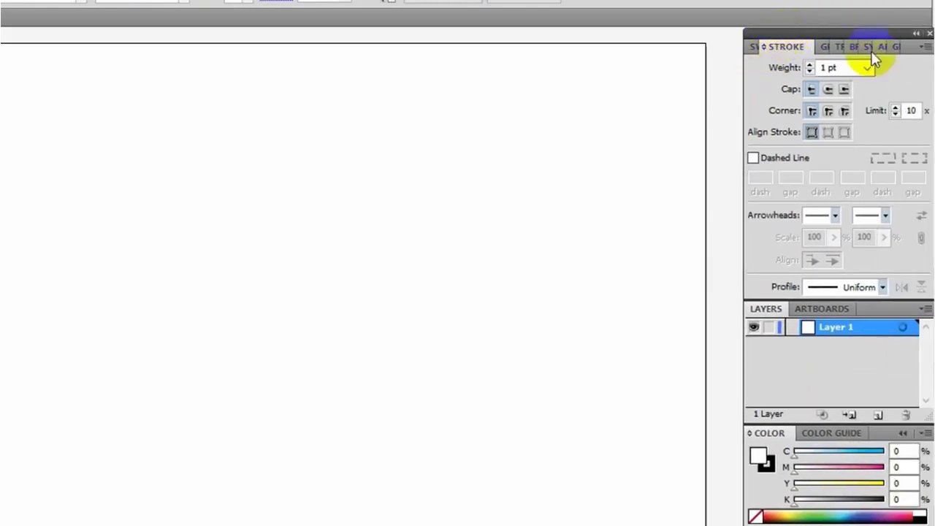
{"action": "left_click", "coordinate": [917, 33]}
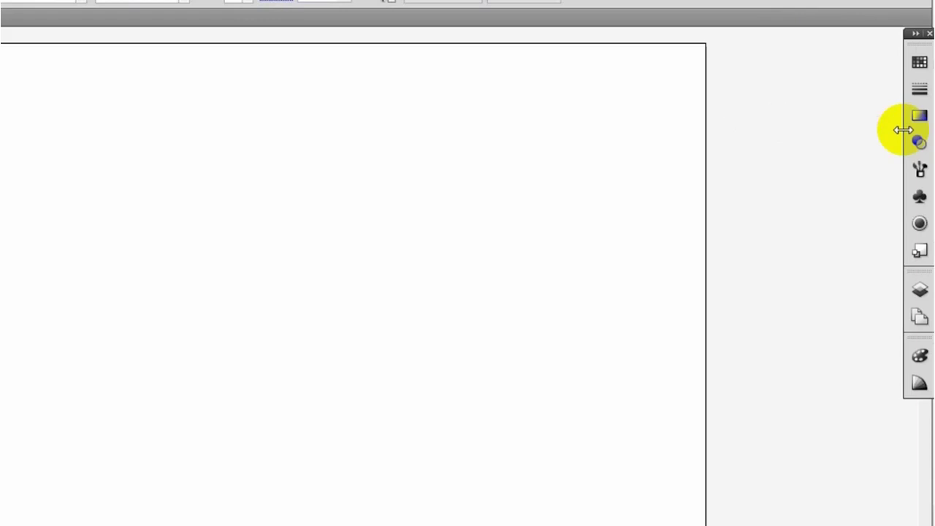
Step: Widen the dock to show panel names, narrow it to icons, and move the Color group to the top
{"action": "left_click_drag", "start_coordinate": [904, 130], "coordinate": [759, 134]}
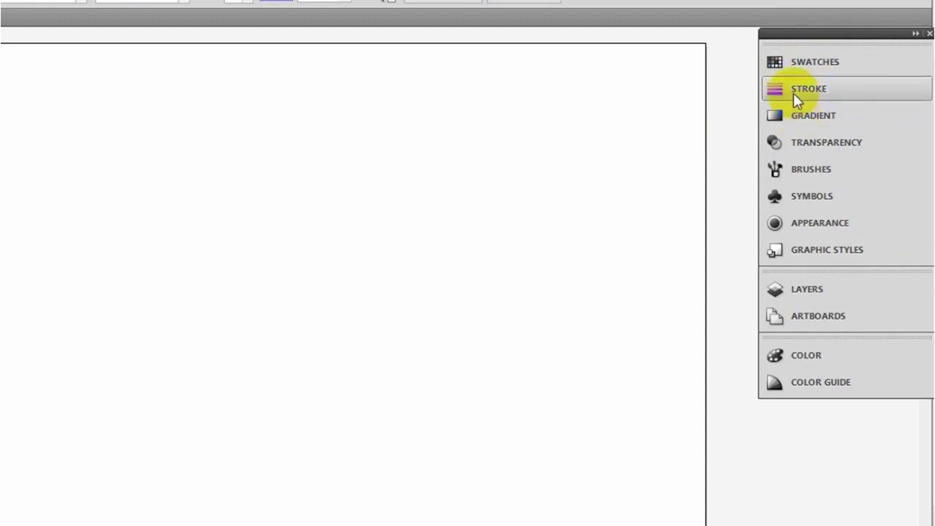
{"action": "left_click_drag", "start_coordinate": [759, 135], "coordinate": [896, 138]}
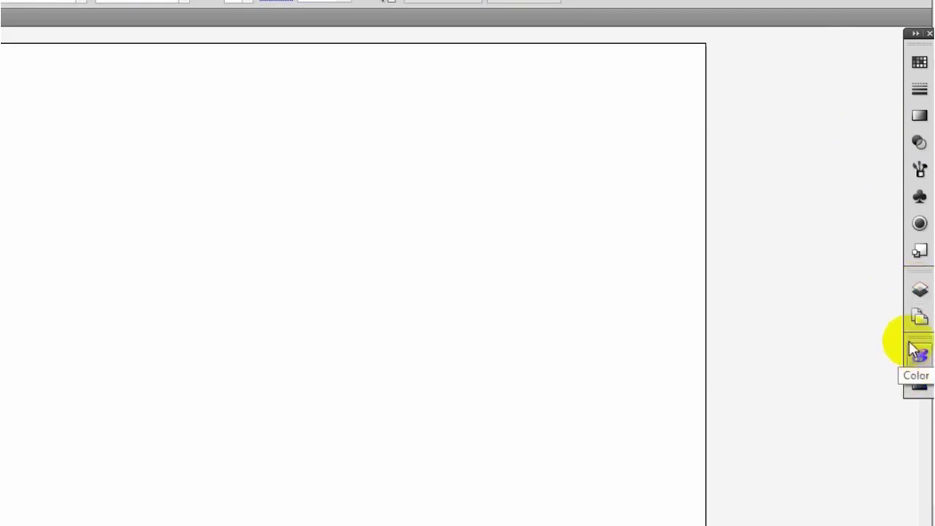
{"action": "left_click_drag", "start_coordinate": [914, 350], "coordinate": [918, 46]}
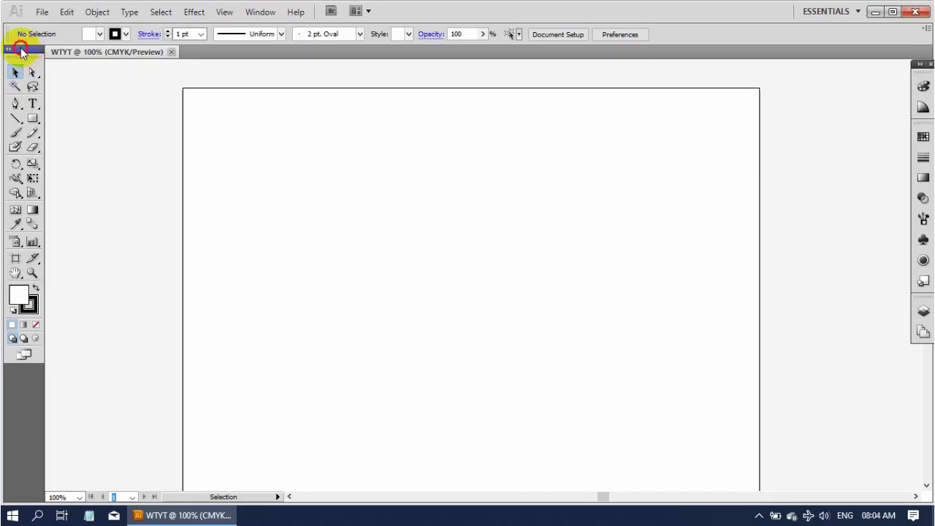
Step: Float the Tools panel as a single column and undock the Control bar so it floats
{"action": "mouse_move", "coordinate": [20, 49]}
{"action": "left_mouse_down"}
{"action": "mouse_move", "coordinate": [375, 103]}
{"action": "mouse_move", "coordinate": [106, 154]}
{"action": "mouse_move", "coordinate": [12, 64]}
{"action": "mouse_move", "coordinate": [24, 70]}
{"action": "left_mouse_up"}
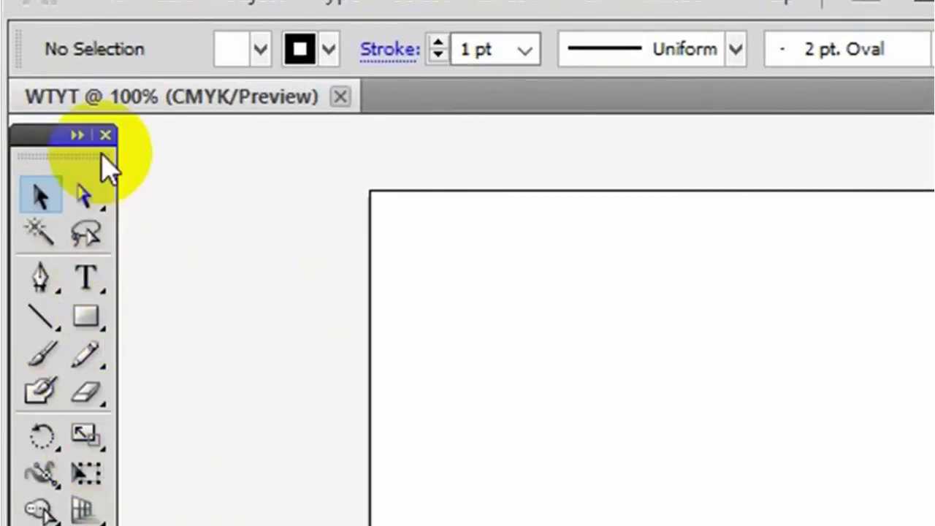
{"action": "left_click", "coordinate": [77, 136]}
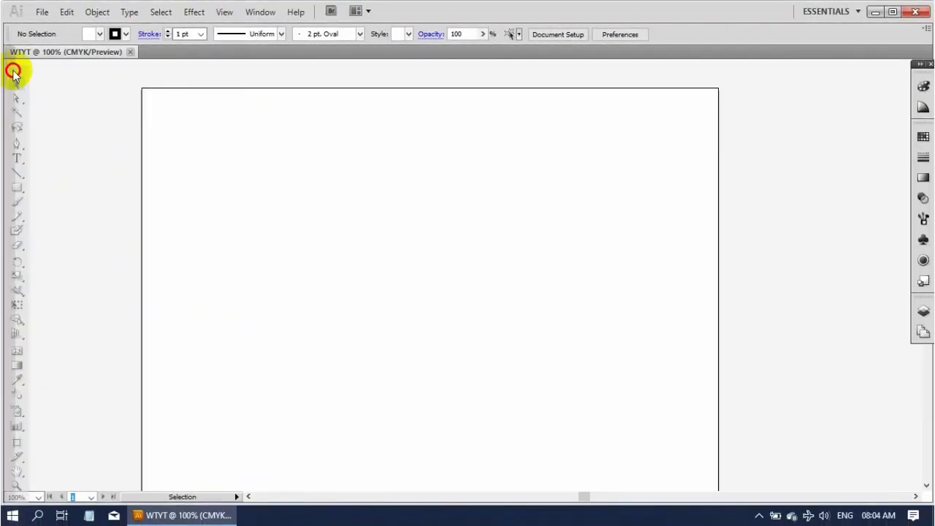
{"action": "left_click_drag", "start_coordinate": [12, 68], "coordinate": [18, 51]}
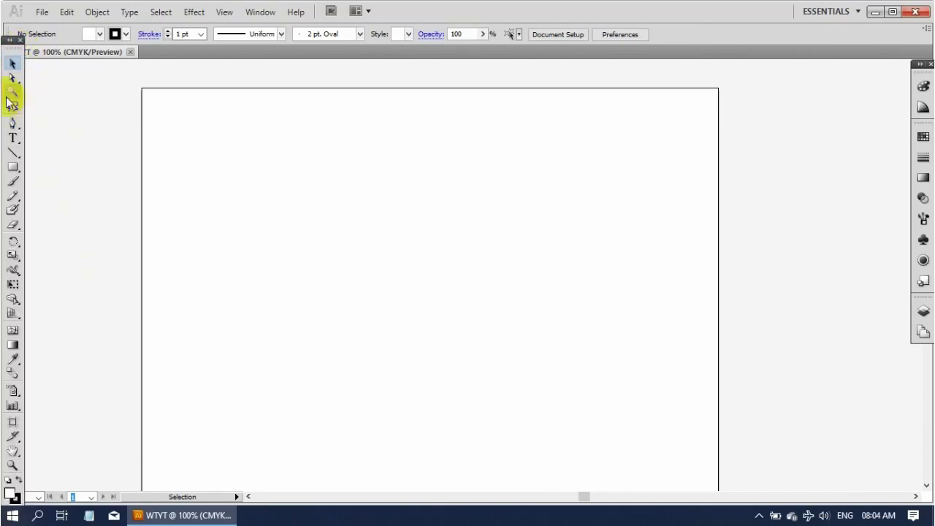
{"action": "mouse_move", "coordinate": [18, 53]}
{"action": "left_mouse_down"}
{"action": "mouse_move", "coordinate": [22, 61]}
{"action": "mouse_move", "coordinate": [12, 66]}
{"action": "left_mouse_up"}
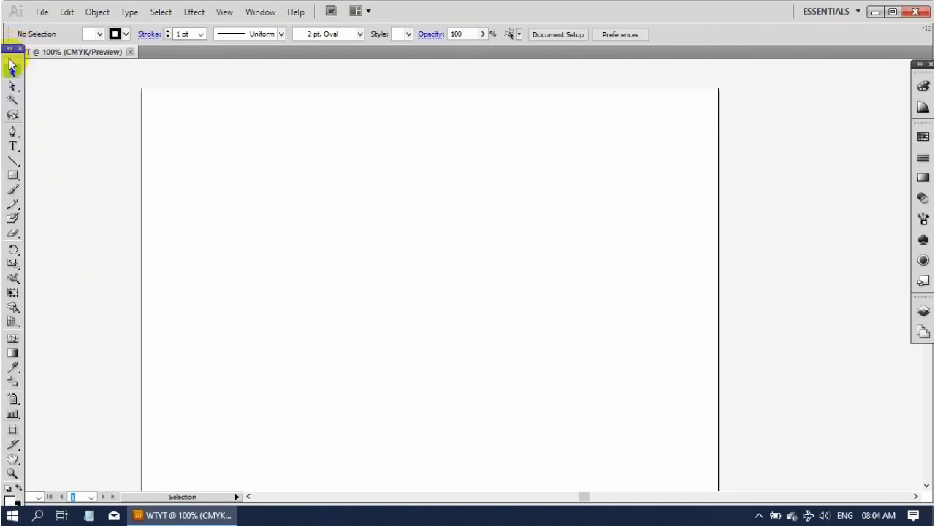
{"action": "left_click", "coordinate": [11, 51]}
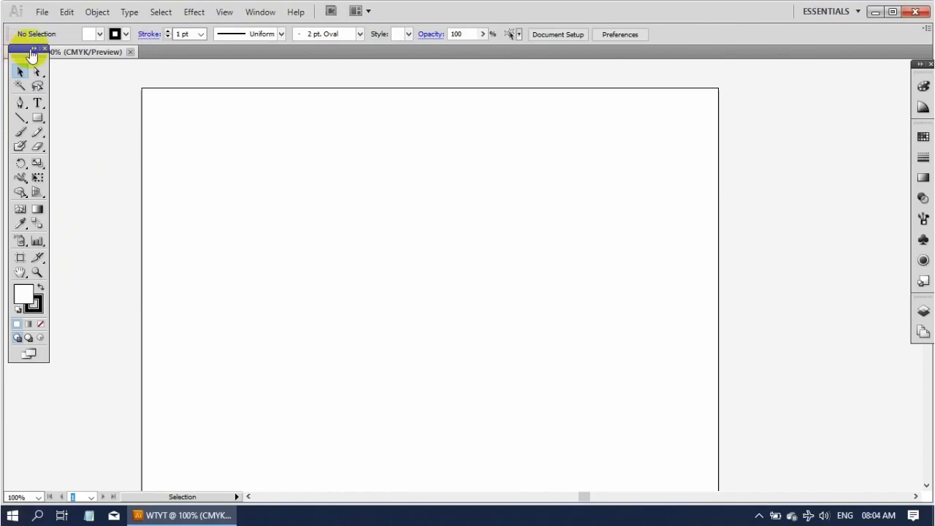
{"action": "left_click", "coordinate": [32, 51]}
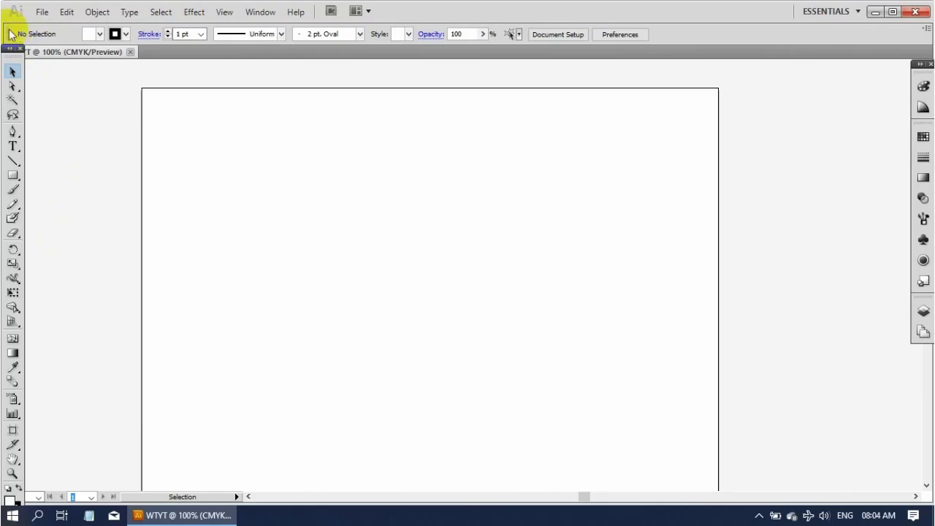
{"action": "mouse_move", "coordinate": [10, 34]}
{"action": "left_mouse_down"}
{"action": "mouse_move", "coordinate": [113, 272]}
{"action": "mouse_move", "coordinate": [187, 125]}
{"action": "mouse_move", "coordinate": [68, 146]}
{"action": "mouse_move", "coordinate": [6, 22]}
{"action": "left_mouse_up"}
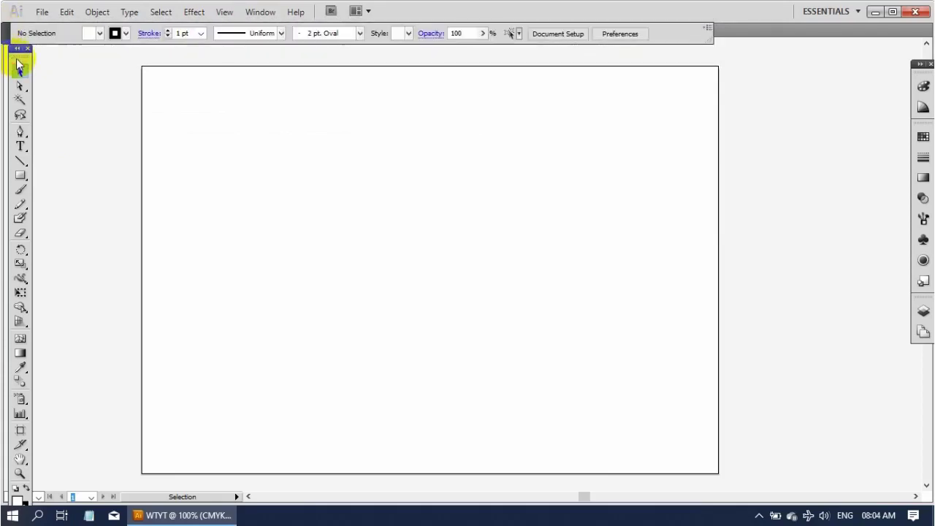
Step: Dock the Tools panel at the left edge, then float it again beside the artboard
{"action": "left_click_drag", "start_coordinate": [17, 67], "coordinate": [13, 50]}
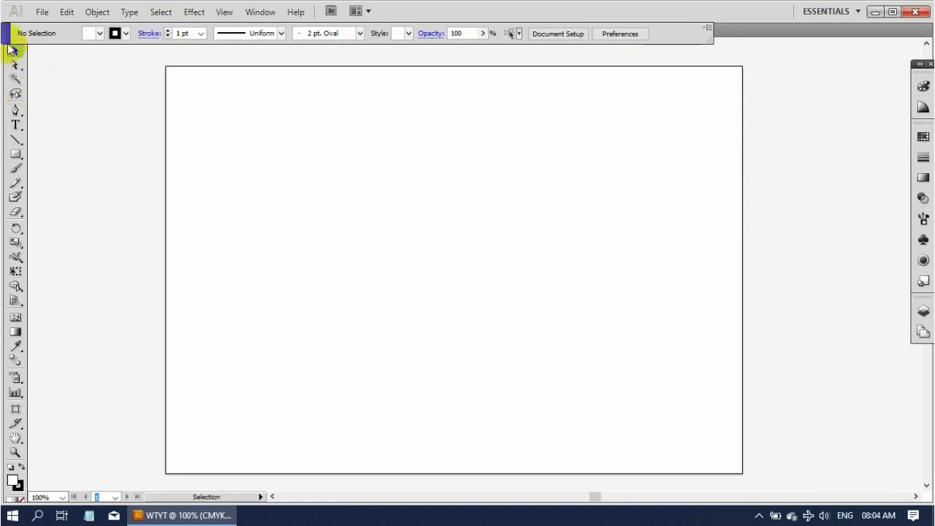
{"action": "mouse_move", "coordinate": [7, 43]}
{"action": "left_mouse_down"}
{"action": "mouse_move", "coordinate": [47, 35]}
{"action": "mouse_move", "coordinate": [66, 97]}
{"action": "mouse_move", "coordinate": [106, 108]}
{"action": "left_mouse_up"}
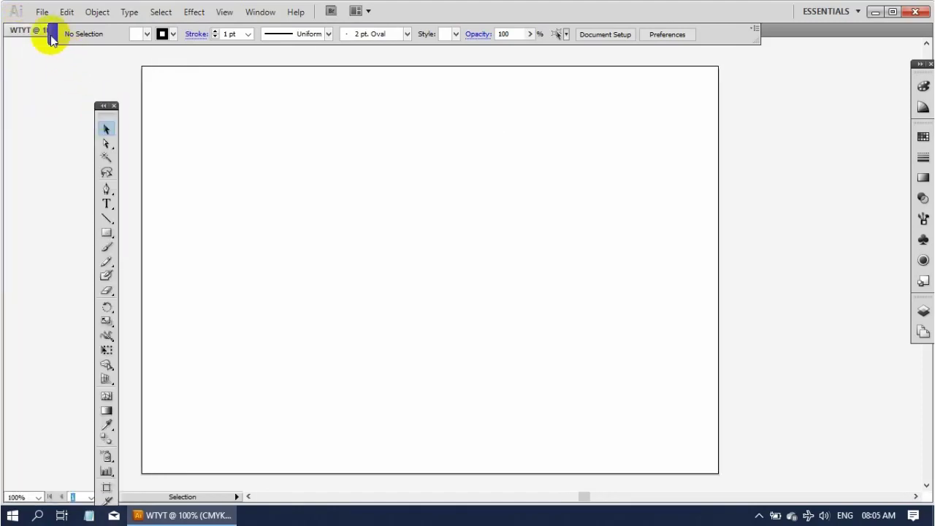
{"action": "left_click_drag", "start_coordinate": [48, 37], "coordinate": [4, 38]}
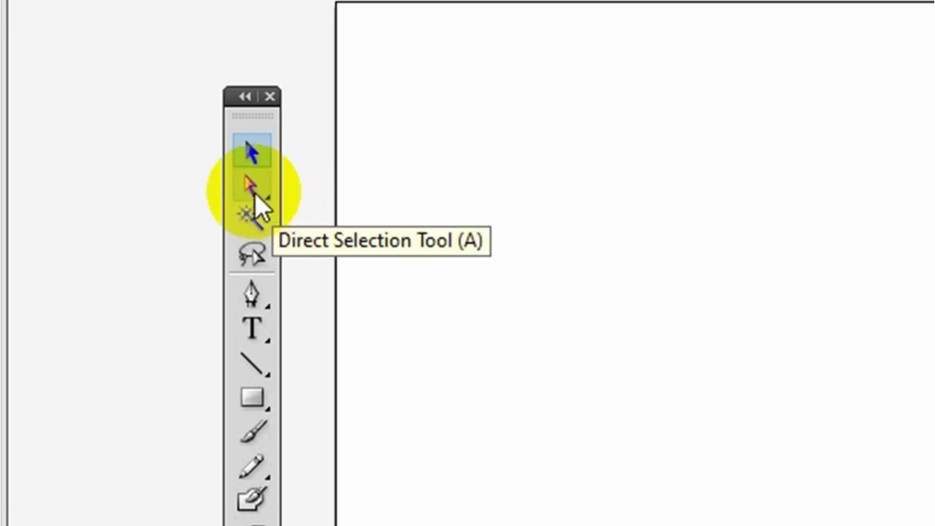
Step: Choose the Direct Selection Tool (A) from the selection tools flyout
{"action": "left_click", "coordinate": [255, 193]}
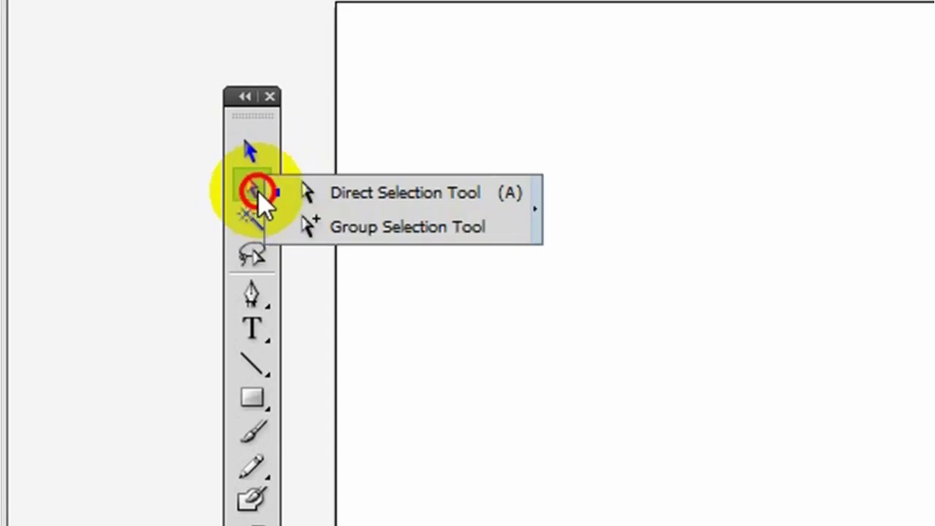
{"action": "mouse_move", "coordinate": [258, 192]}
{"action": "left_mouse_down"}
{"action": "mouse_move", "coordinate": [267, 187]}
{"action": "mouse_move", "coordinate": [364, 225]}
{"action": "left_mouse_up"}
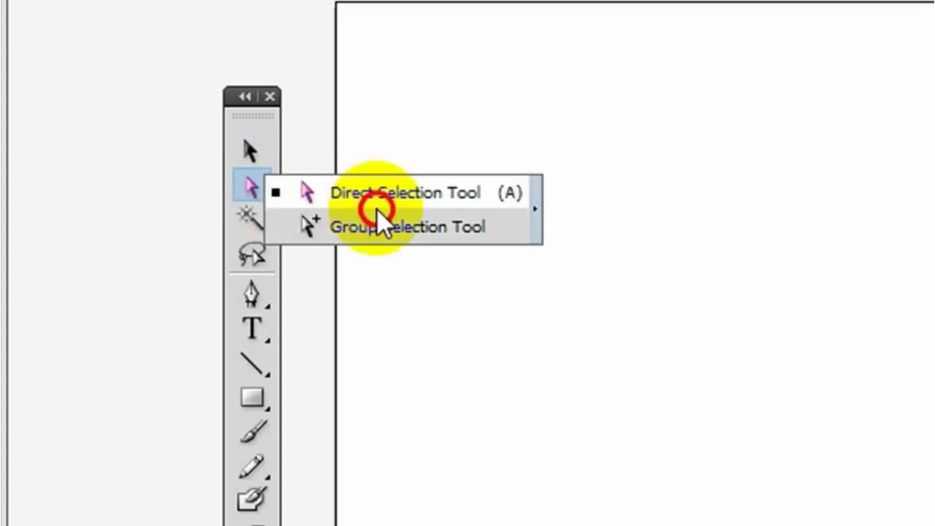
{"action": "left_click_drag", "start_coordinate": [392, 234], "coordinate": [395, 192]}
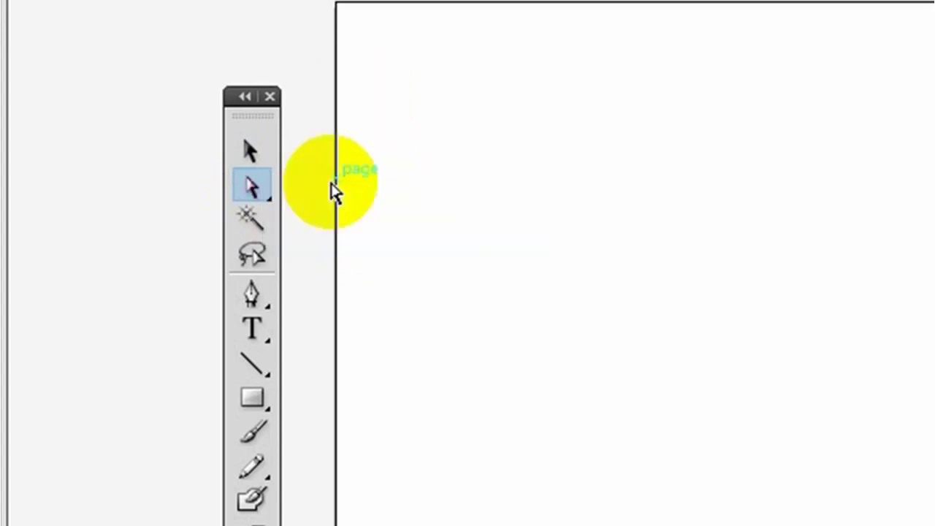
Step: Tear the pen tools flyout off into a floating panel over the artboard
{"action": "left_click", "coordinate": [257, 298]}
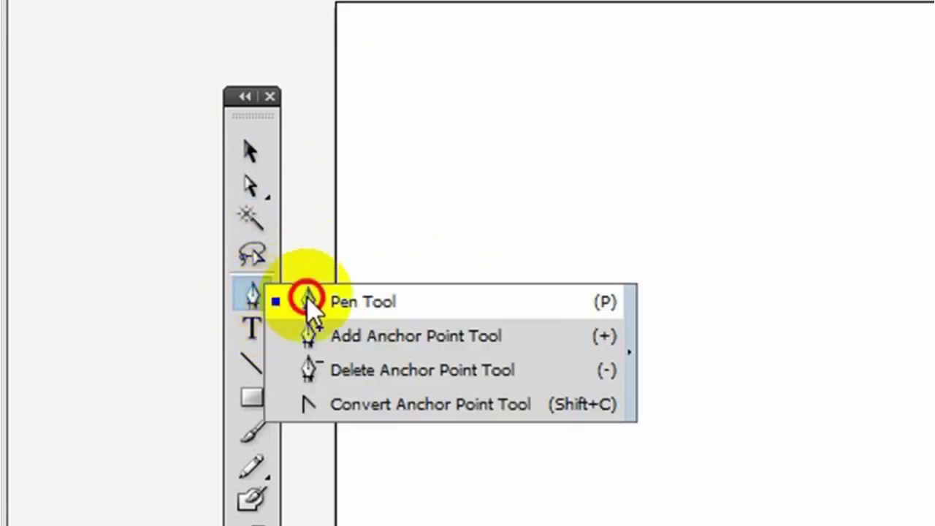
{"action": "mouse_move", "coordinate": [257, 306]}
{"action": "left_mouse_down"}
{"action": "mouse_move", "coordinate": [344, 412]}
{"action": "mouse_move", "coordinate": [391, 305]}
{"action": "left_mouse_up"}
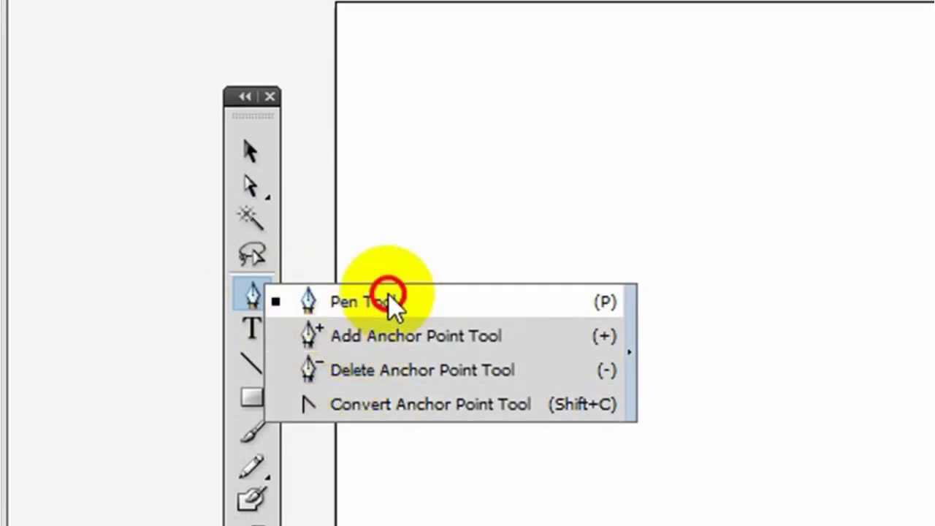
{"action": "left_click_drag", "start_coordinate": [391, 305], "coordinate": [636, 358]}
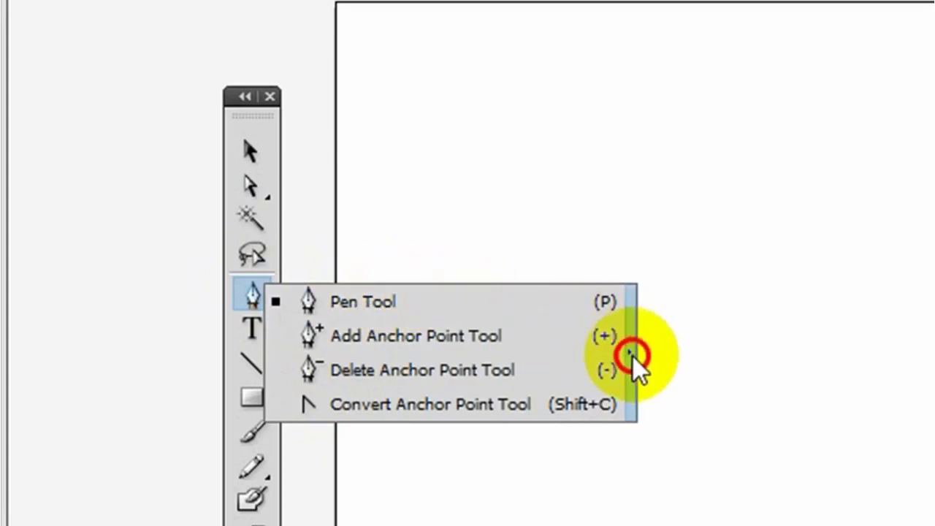
{"action": "left_click_drag", "start_coordinate": [630, 357], "coordinate": [629, 362]}
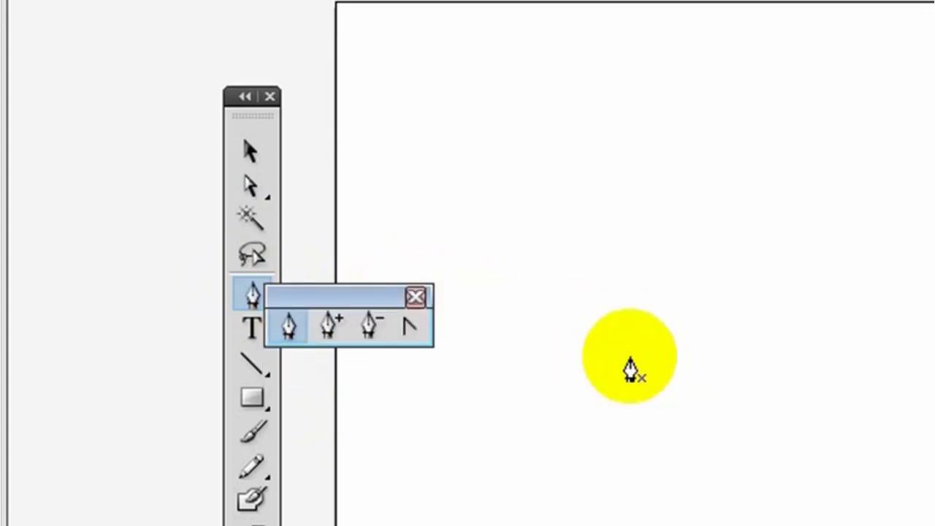
{"action": "left_click_drag", "start_coordinate": [346, 287], "coordinate": [758, 178]}
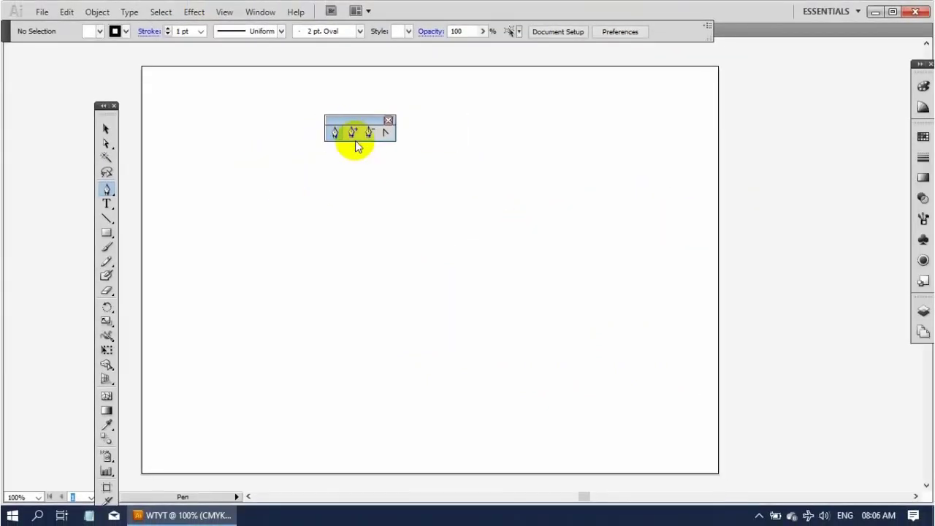
Step: Try Add Anchor Point and Pen, settle on Delete Anchor Point, and close the floating panel
{"action": "left_click", "coordinate": [354, 133]}
{"action": "left_click", "coordinate": [335, 133]}
{"action": "left_click", "coordinate": [369, 132]}
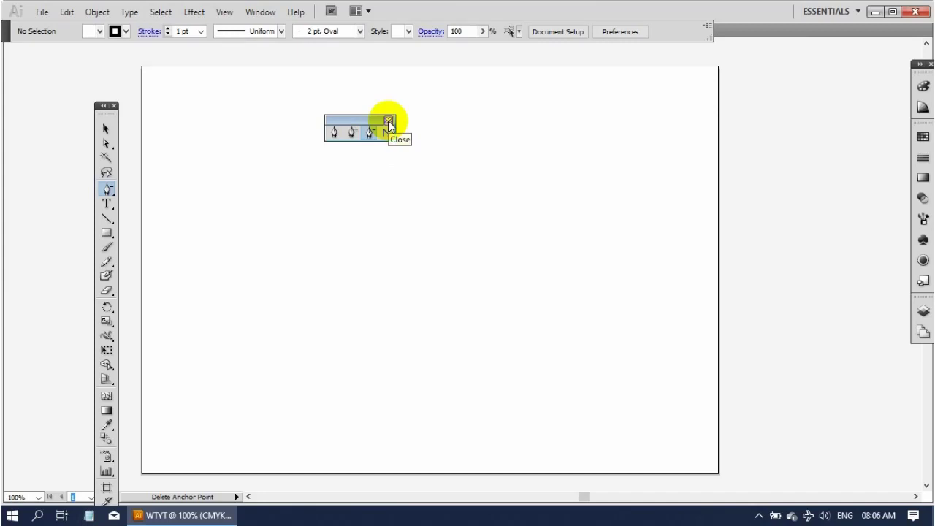
{"action": "left_click", "coordinate": [388, 121]}
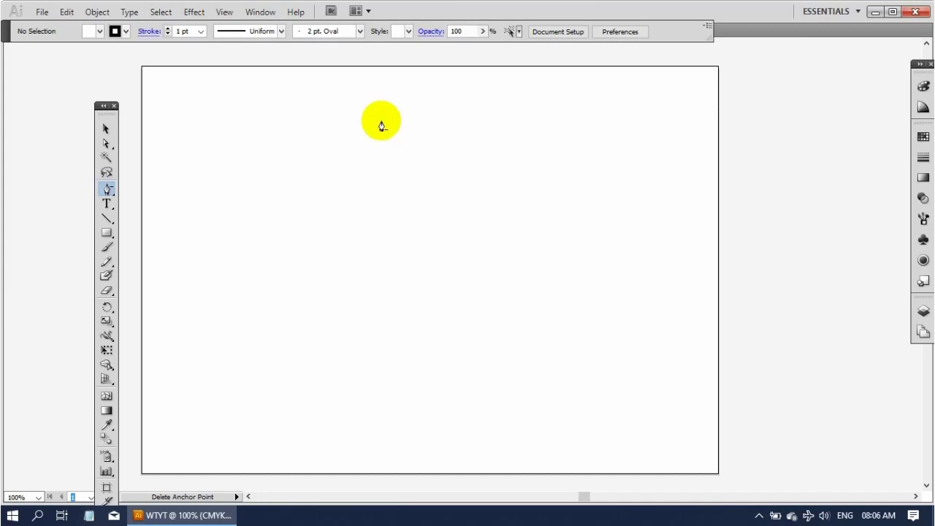
Step: Dock the Tools panel against the left window edge, then close it
{"action": "mouse_move", "coordinate": [105, 114]}
{"action": "left_mouse_down"}
{"action": "mouse_move", "coordinate": [85, 95]}
{"action": "mouse_move", "coordinate": [46, 90]}
{"action": "mouse_move", "coordinate": [51, 98]}
{"action": "mouse_move", "coordinate": [17, 78]}
{"action": "left_mouse_up"}
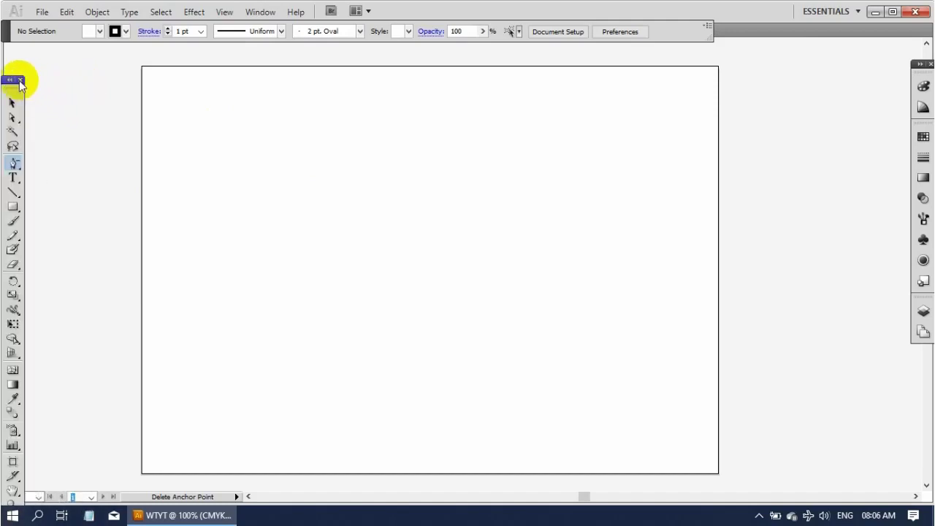
{"action": "left_click", "coordinate": [20, 81]}
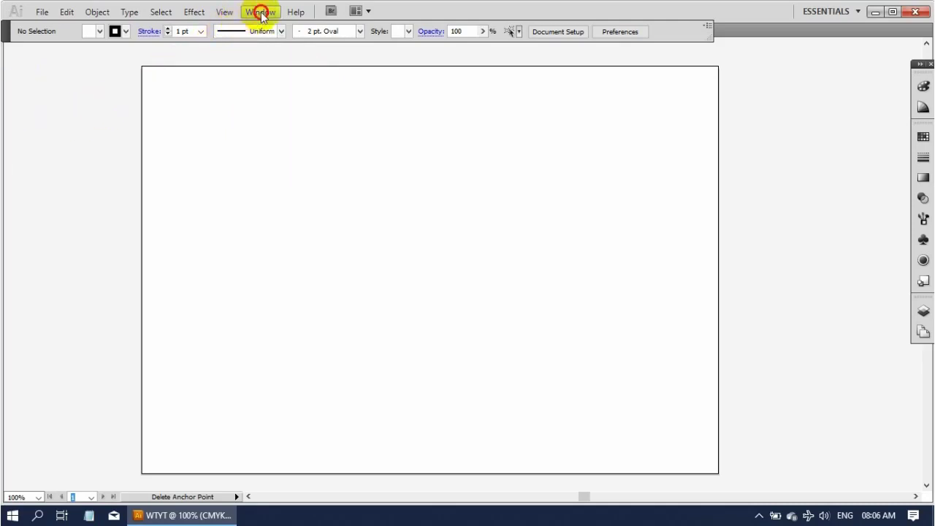
Step: Reopen the Tools panel from the Window menu and float the Control bar over the canvas
{"action": "left_click", "coordinate": [262, 13]}
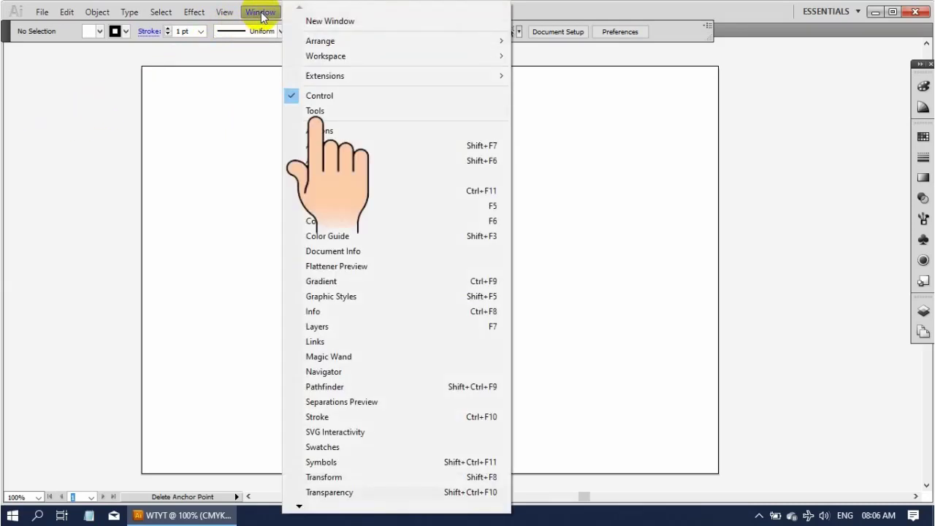
{"action": "left_click", "coordinate": [310, 112]}
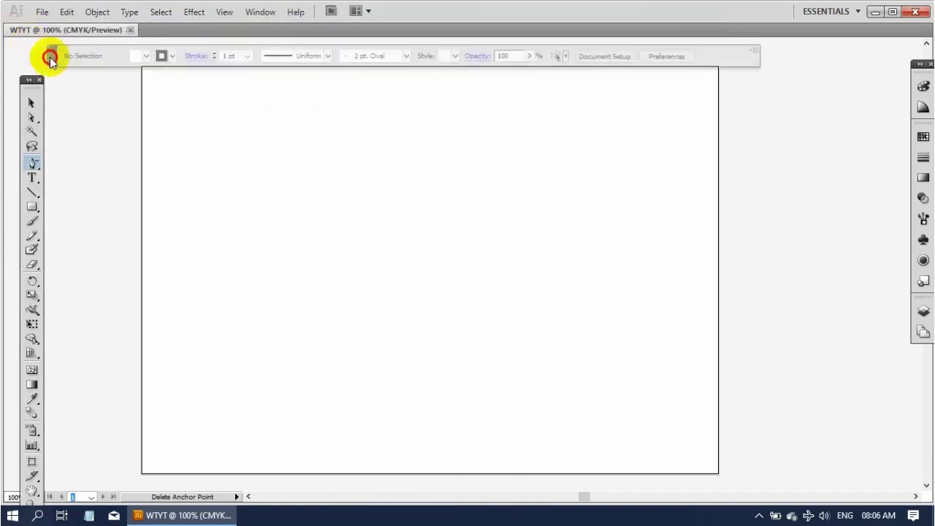
{"action": "left_click_drag", "start_coordinate": [6, 36], "coordinate": [91, 87]}
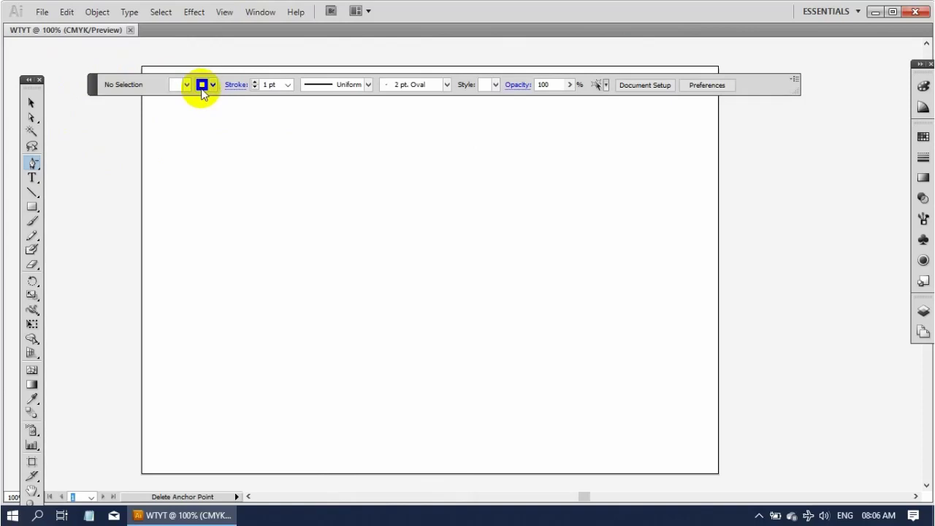
Step: Turn Window > Control off, then back on
{"action": "left_click", "coordinate": [259, 13]}
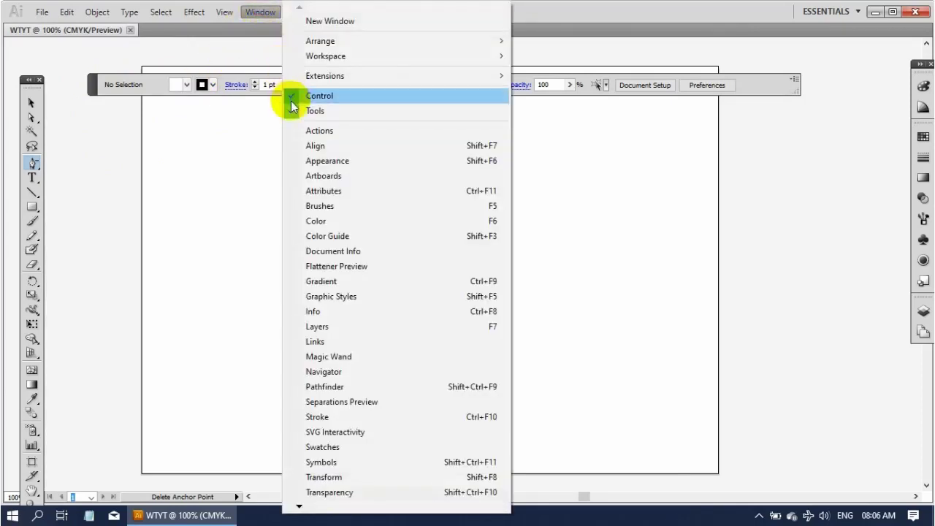
{"action": "left_click", "coordinate": [288, 97]}
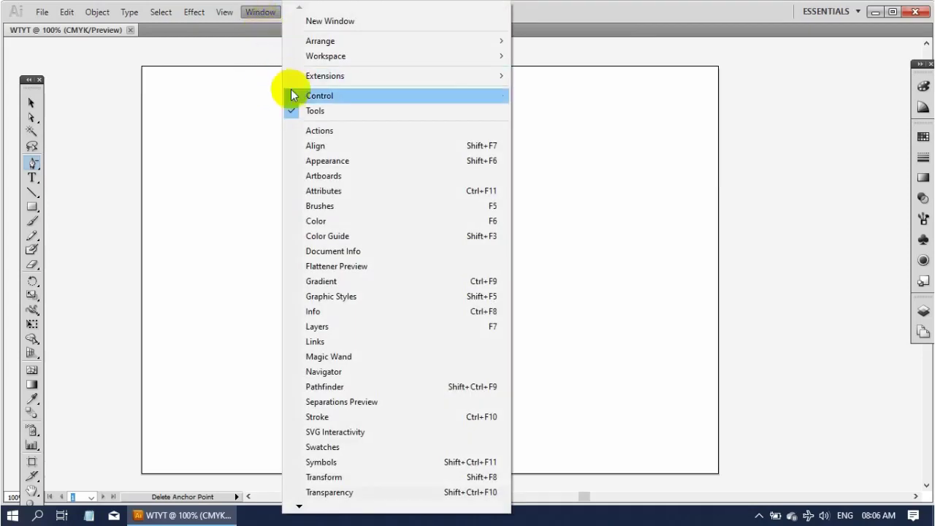
{"action": "left_click", "coordinate": [296, 96]}
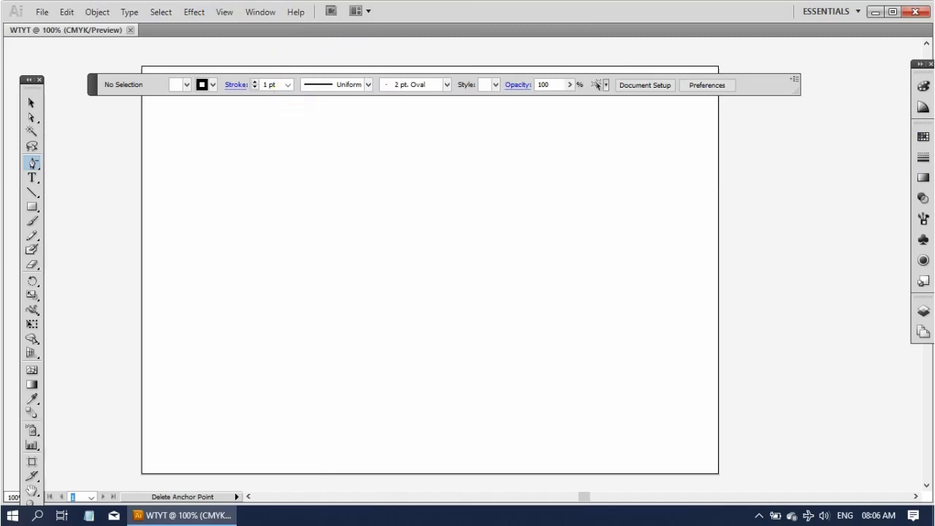
Step: Pull the Color and Gradient panels out of the dock and close them
{"action": "left_click_drag", "start_coordinate": [923, 86], "coordinate": [652, 208]}
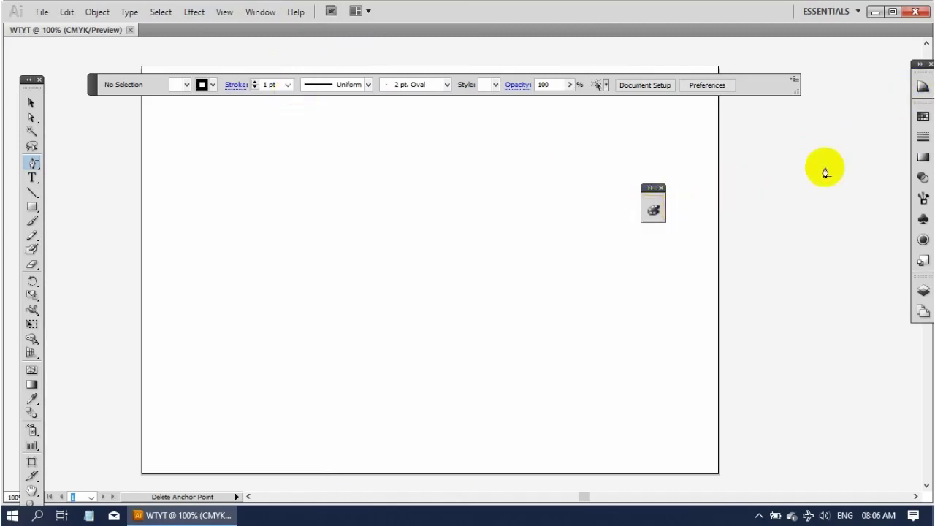
{"action": "left_click_drag", "start_coordinate": [922, 159], "coordinate": [672, 172]}
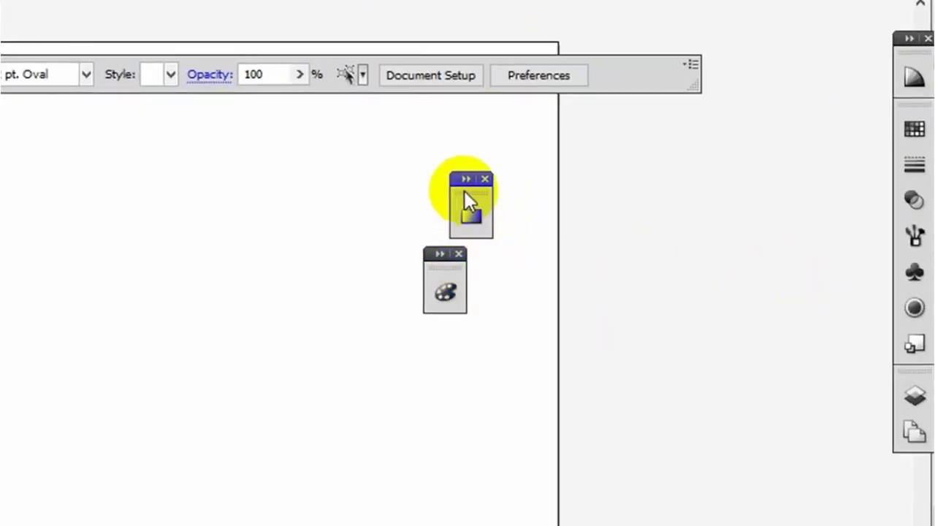
{"action": "left_click", "coordinate": [484, 178]}
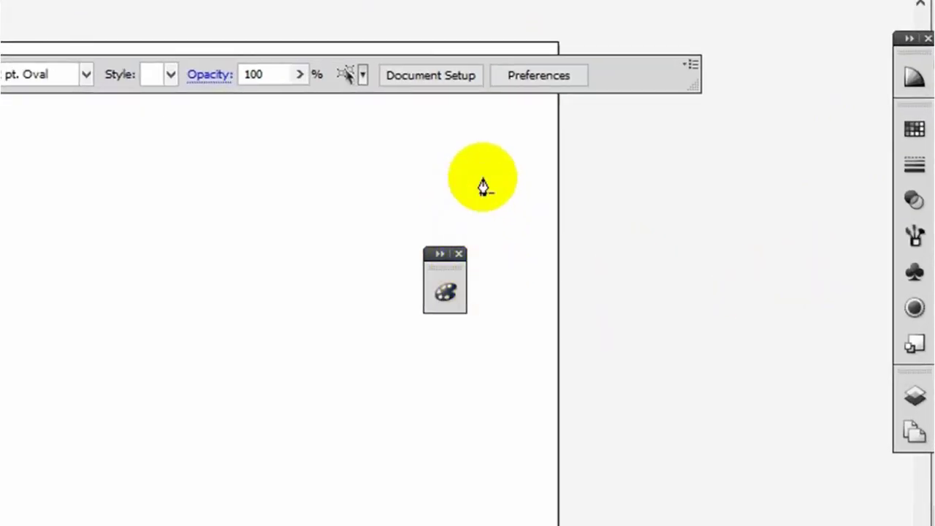
{"action": "left_click", "coordinate": [459, 254]}
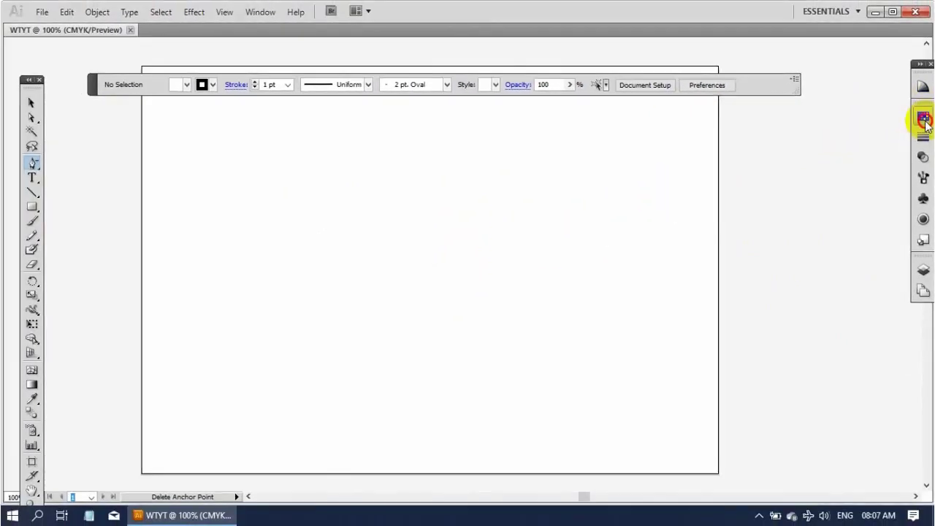
Step: Pull the Swatches panel out and close it, then check the Window menu without changes
{"action": "left_click", "coordinate": [923, 115]}
{"action": "left_click_drag", "start_coordinate": [876, 117], "coordinate": [588, 166]}
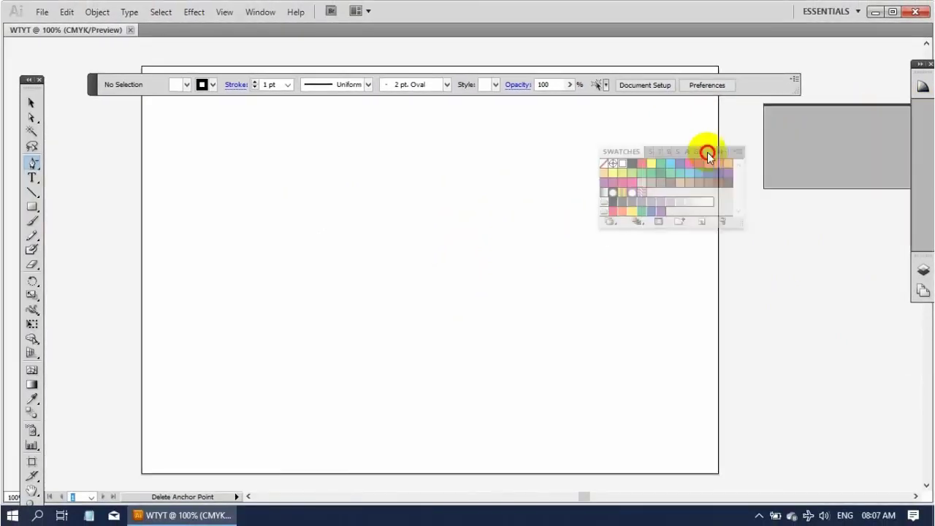
{"action": "left_click", "coordinate": [619, 158]}
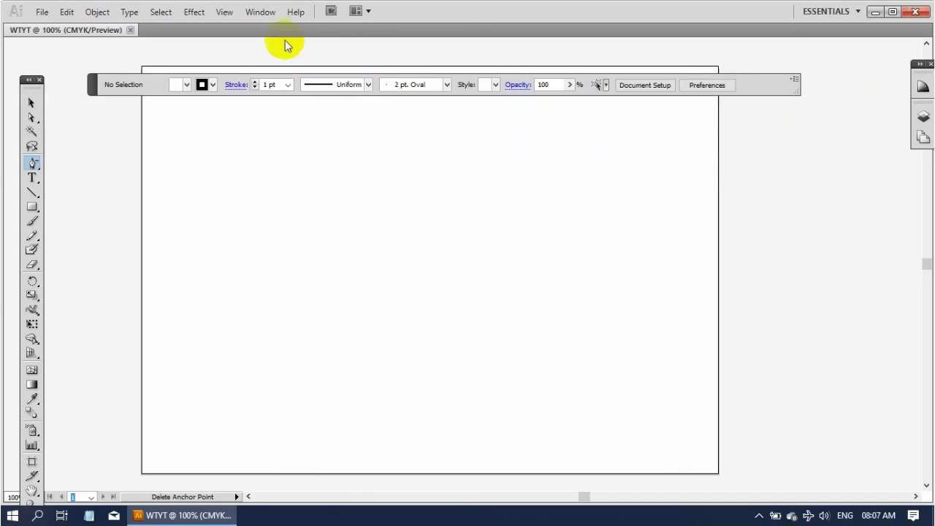
{"action": "left_click", "coordinate": [260, 15]}
{"action": "left_click", "coordinate": [259, 14]}
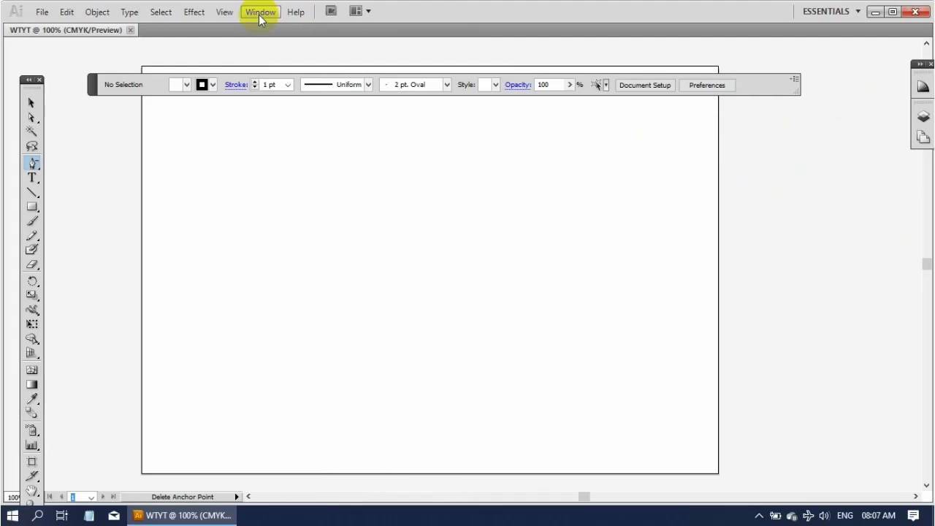
Step: Switch back to the Essentials workspace and open the Control bar's options menu
{"action": "left_click", "coordinate": [856, 12]}
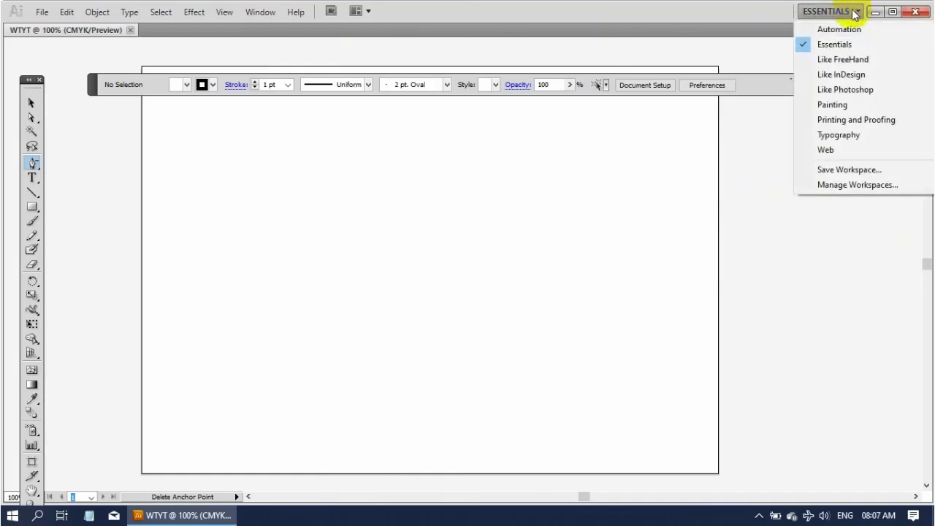
{"action": "left_click", "coordinate": [825, 46]}
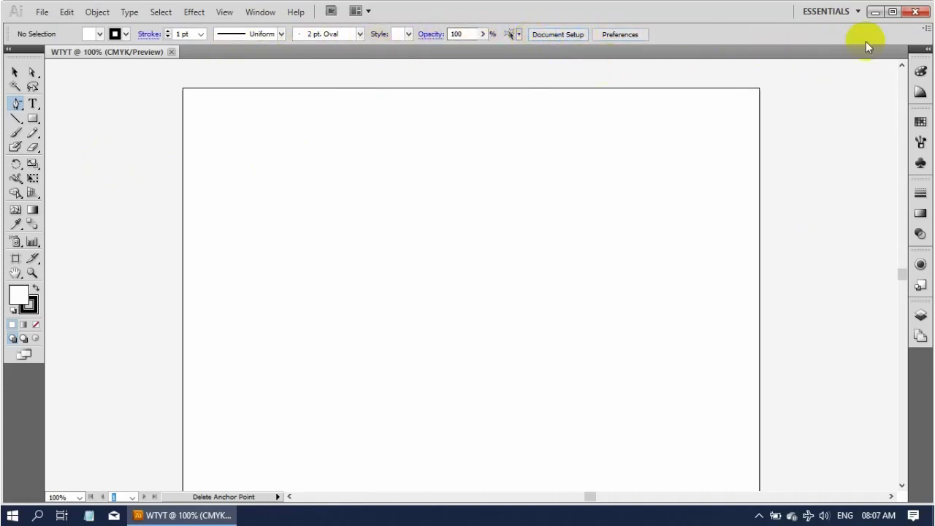
{"action": "left_click", "coordinate": [926, 31]}
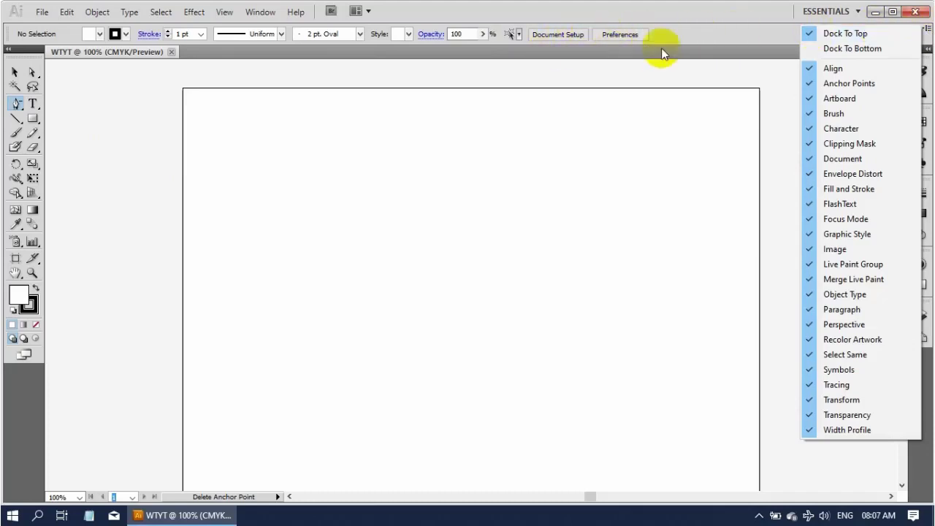
Step: Uncheck Document in the Control bar options, then check it again
{"action": "left_click", "coordinate": [809, 162]}
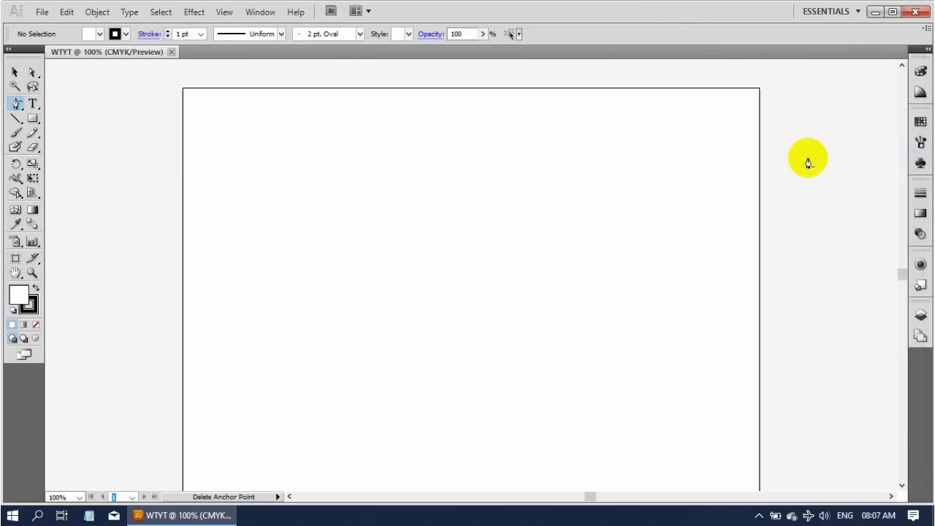
{"action": "left_click", "coordinate": [926, 33]}
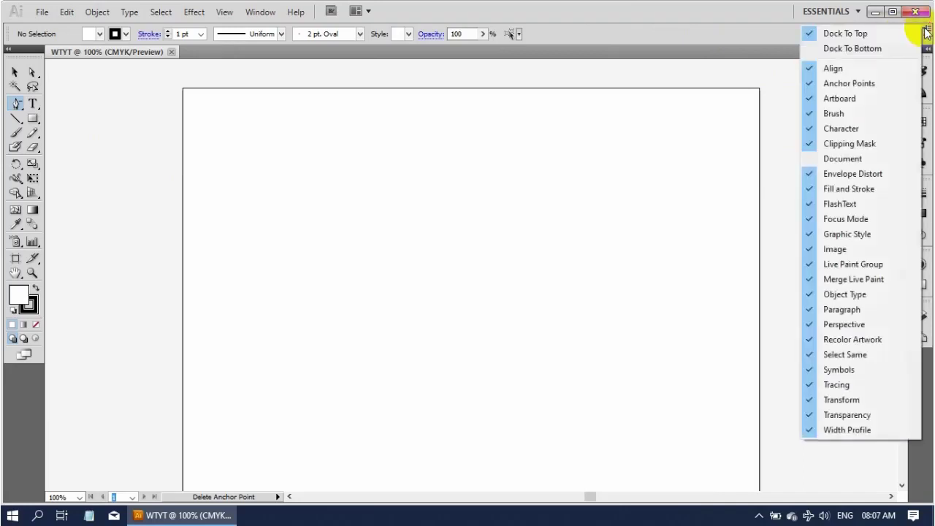
{"action": "left_click", "coordinate": [811, 159]}
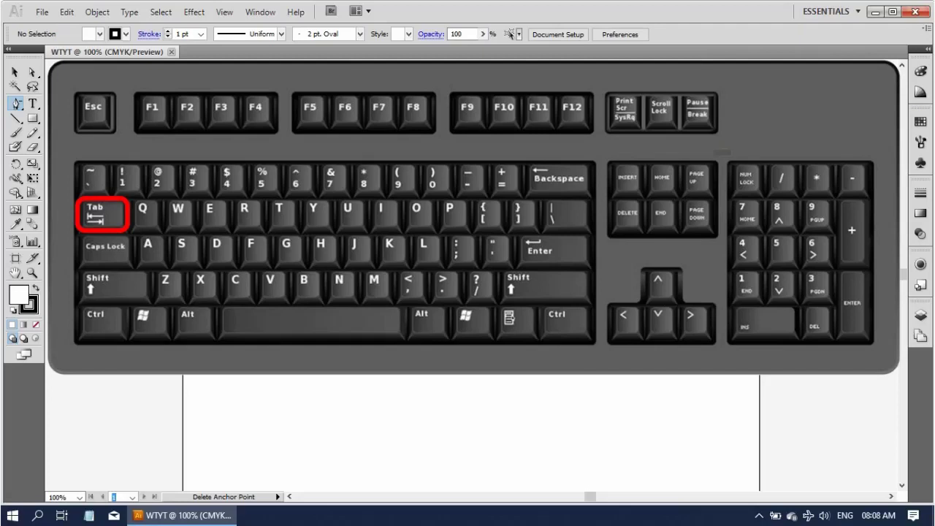
{"action": "key", "text": "Tab"}
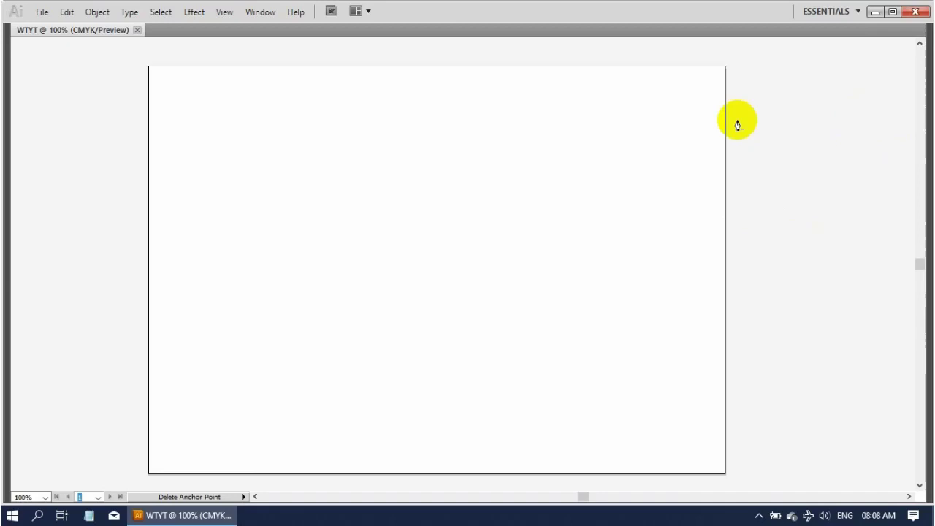
{"action": "key", "text": "Tab"}
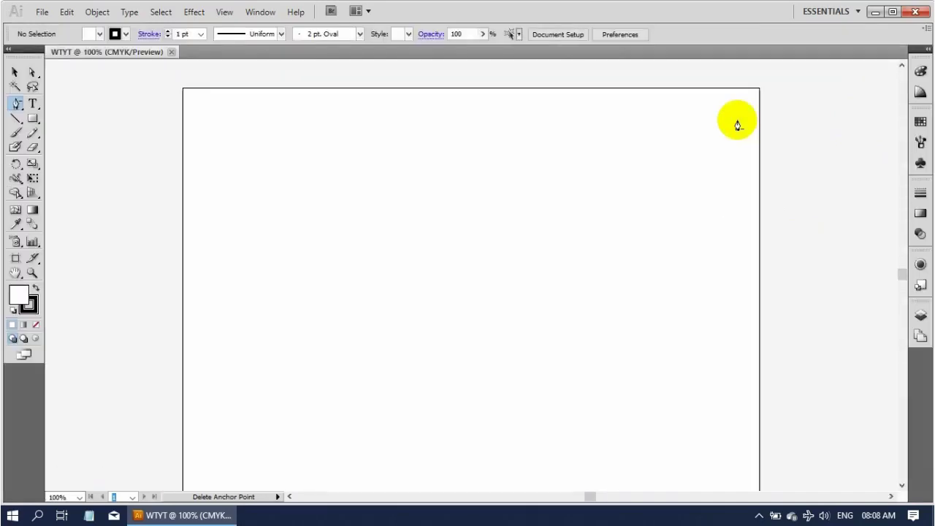
{"action": "key", "text": "Tab"}
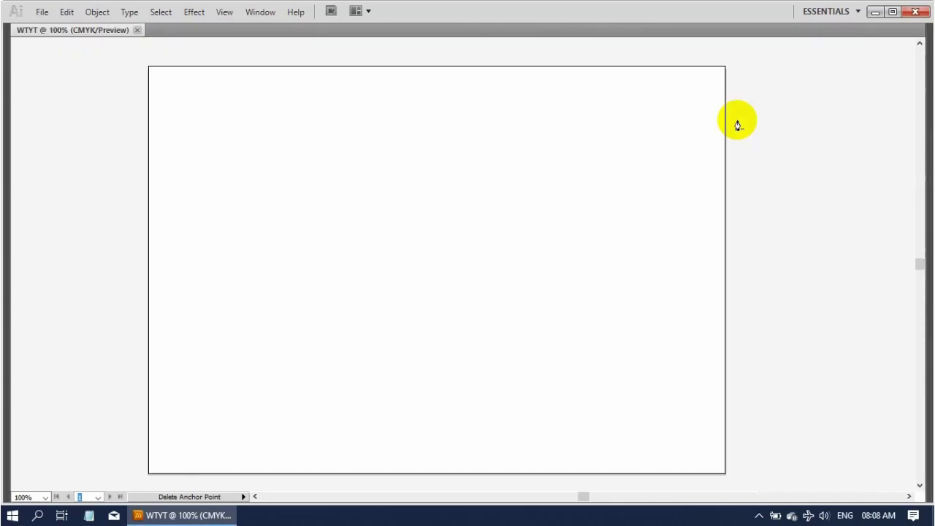
{"action": "key", "text": "Tab"}
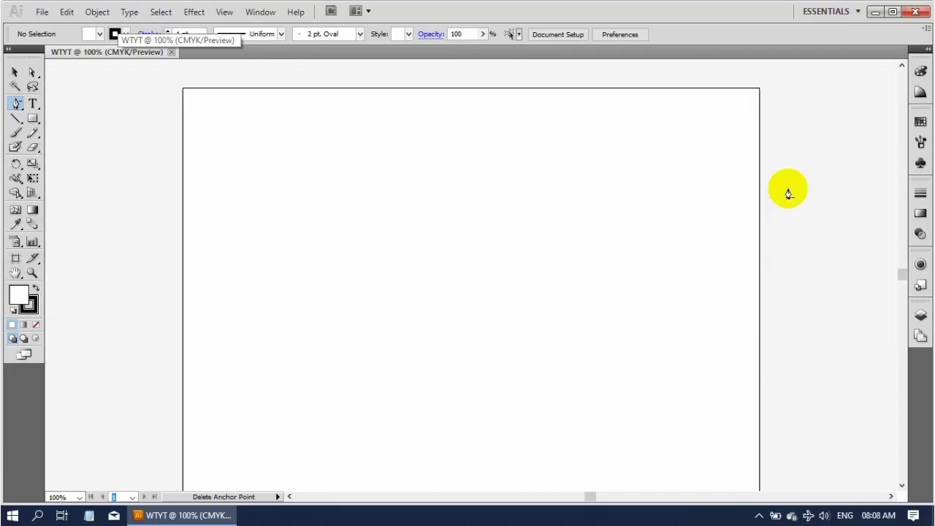
{"action": "key", "text": "shift+Tab"}
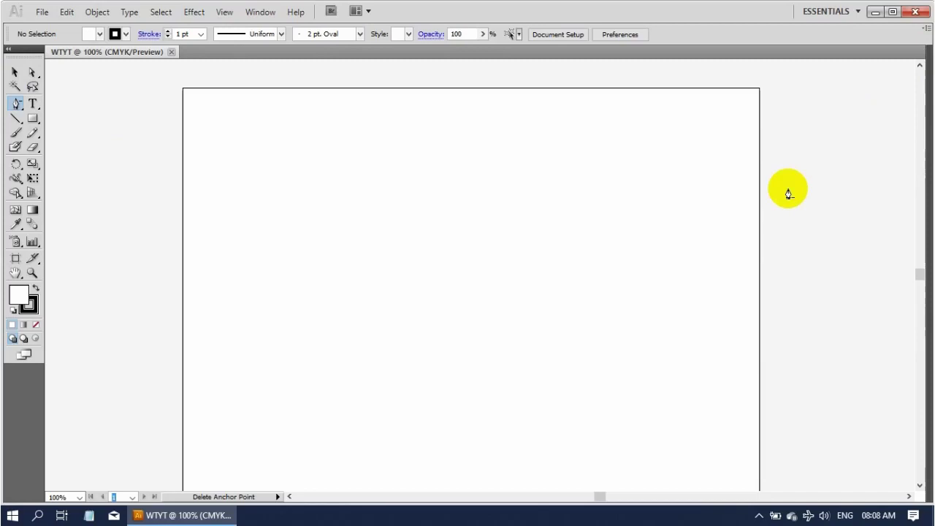
{"action": "key", "text": "shift+Tab"}
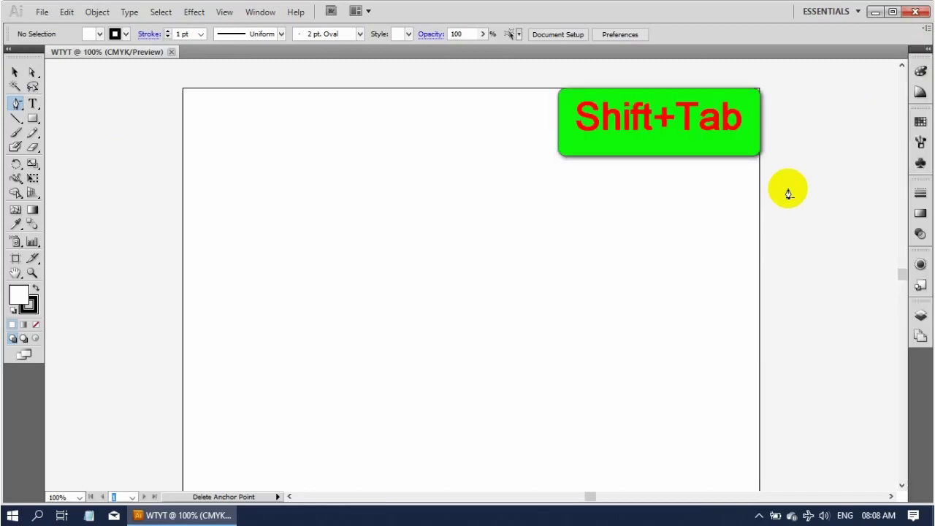
{"action": "key", "text": "shift+Tab"}
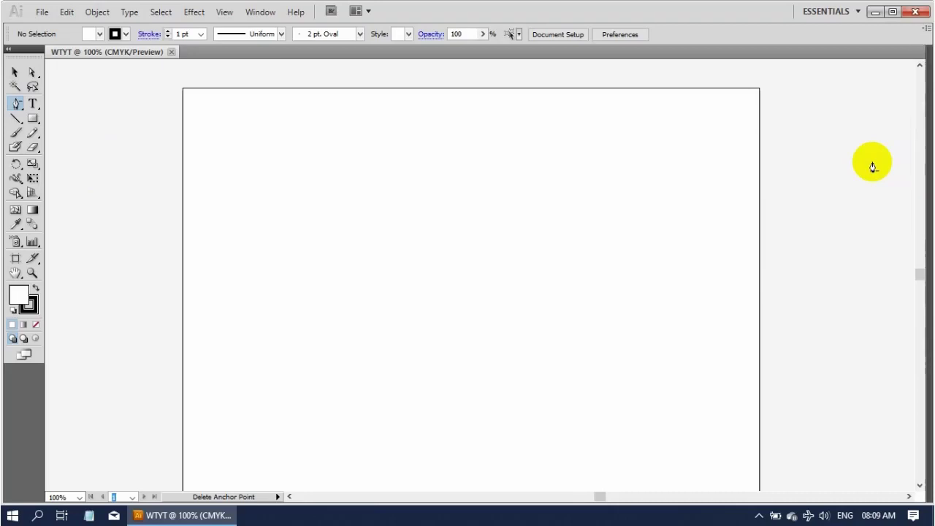
{"action": "key", "text": "shift+Tab"}
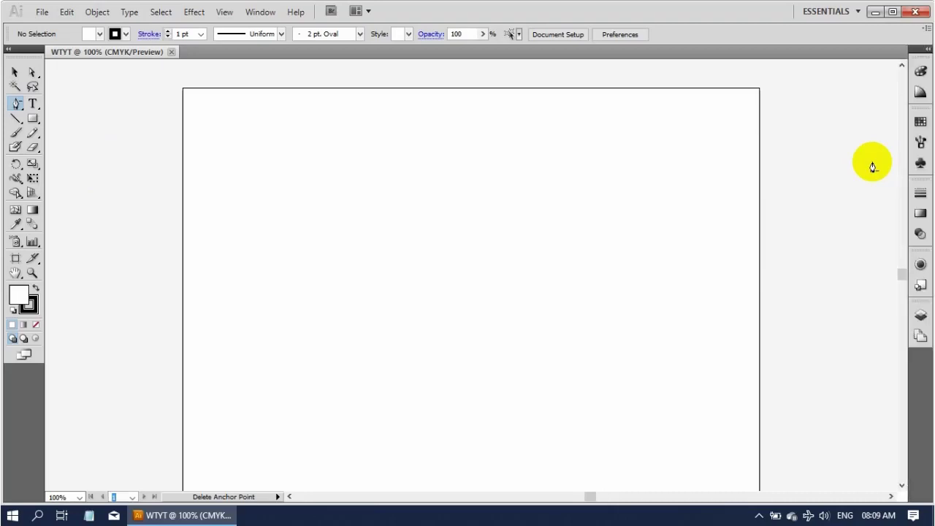
Step: Minimize the Illustrator window to the taskbar
{"action": "left_click", "coordinate": [875, 12]}
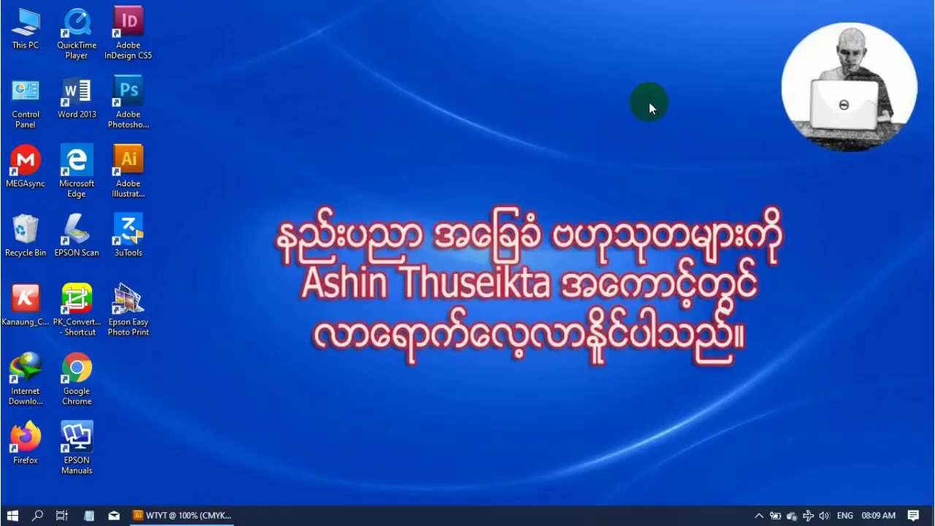